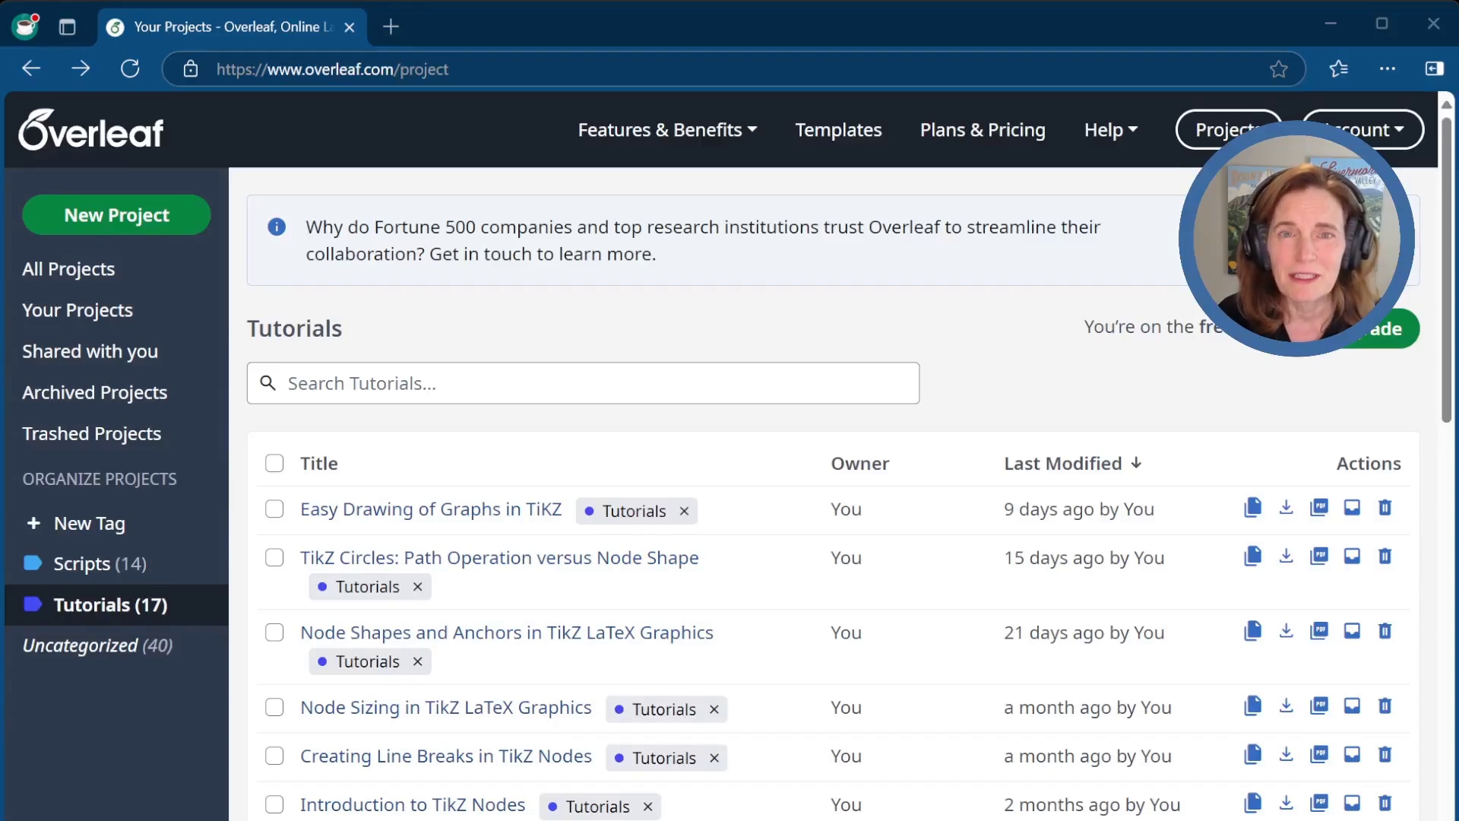
Create a blank project named 'TikZ Node Position, Scaling, and Rotation Solved'
click(152, 221)
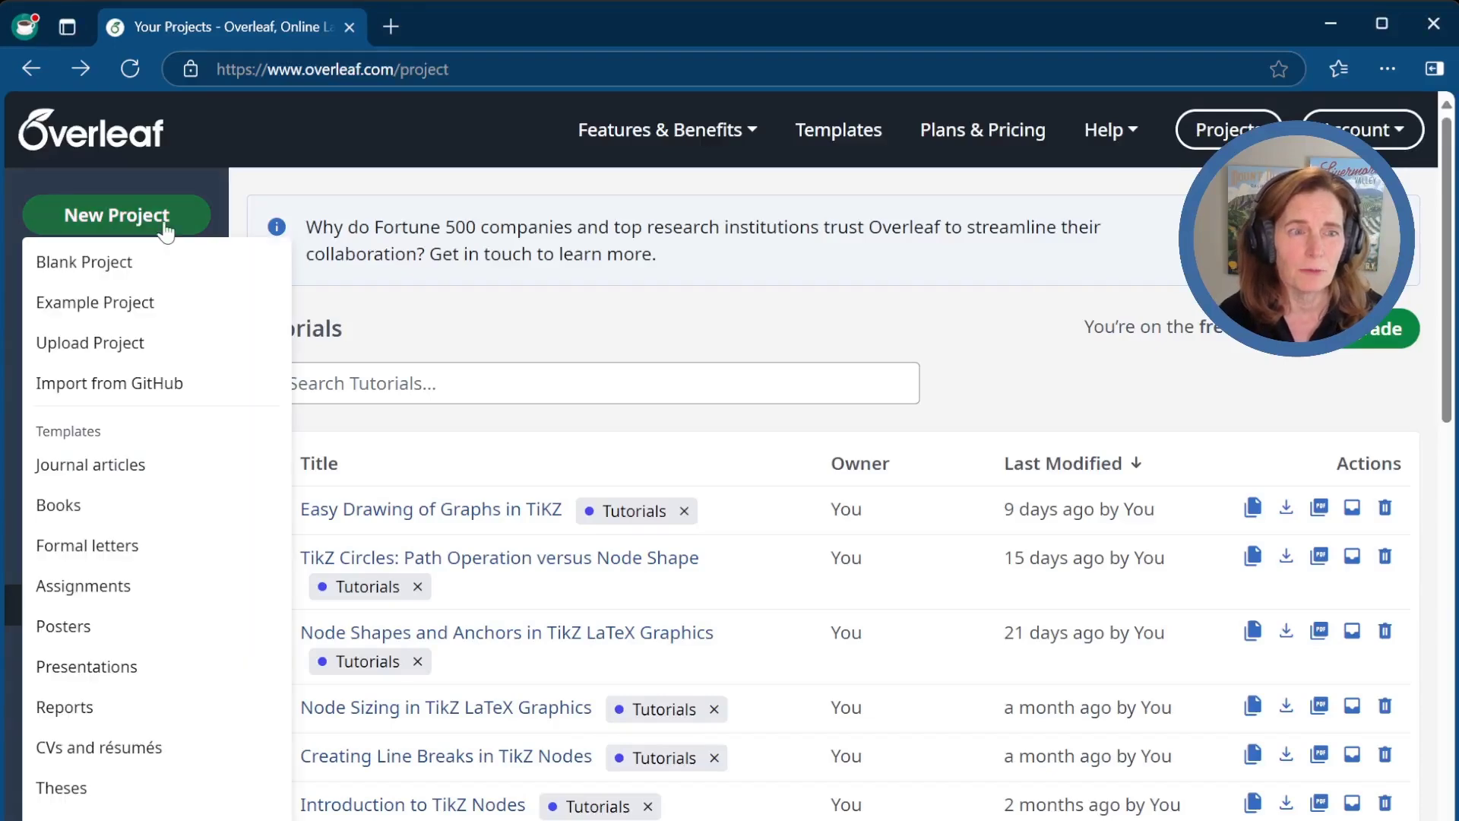
click(133, 262)
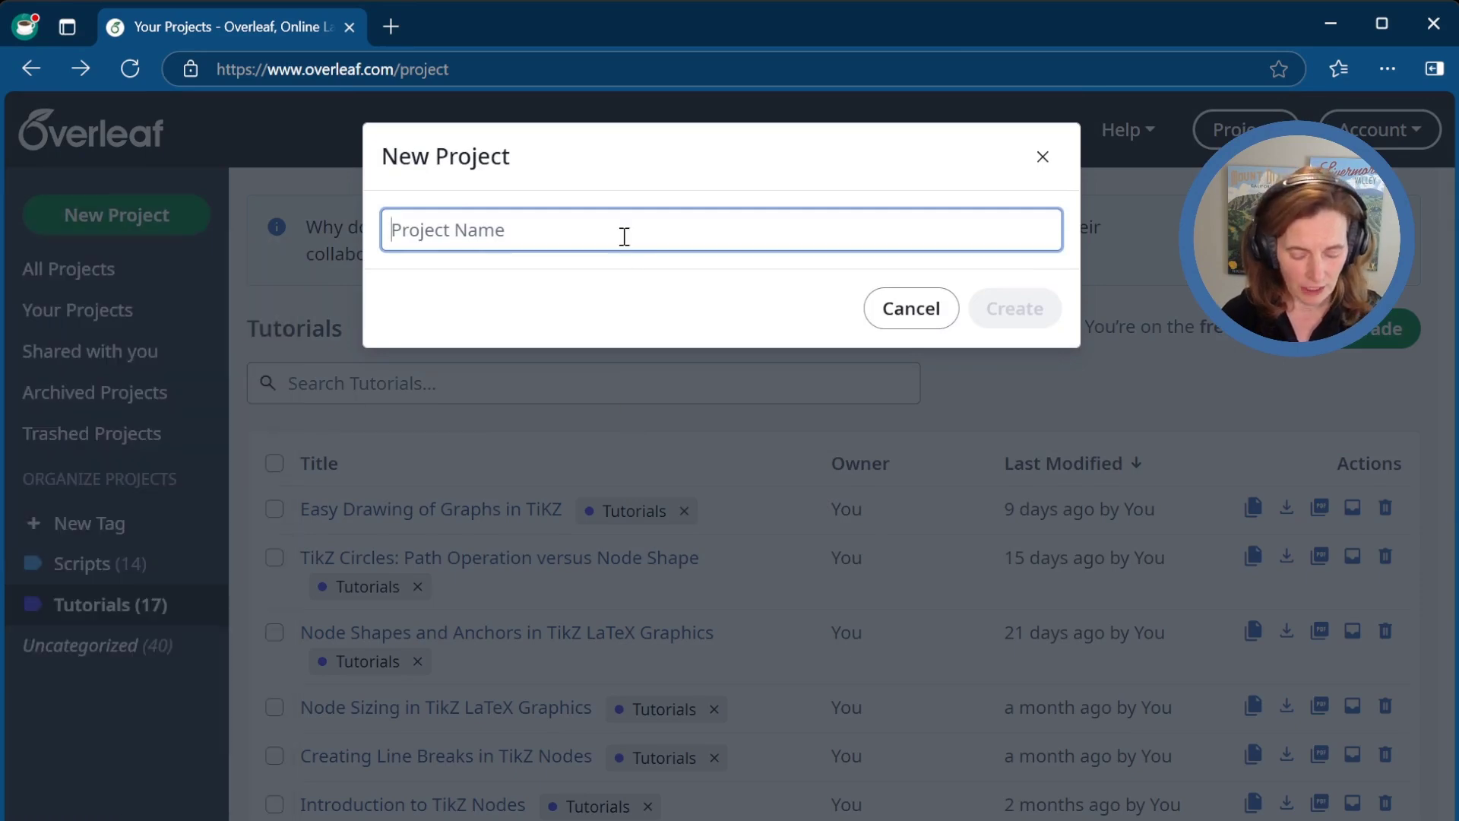
text(TikZ Node Position, Scaling, and Rotation Solved)
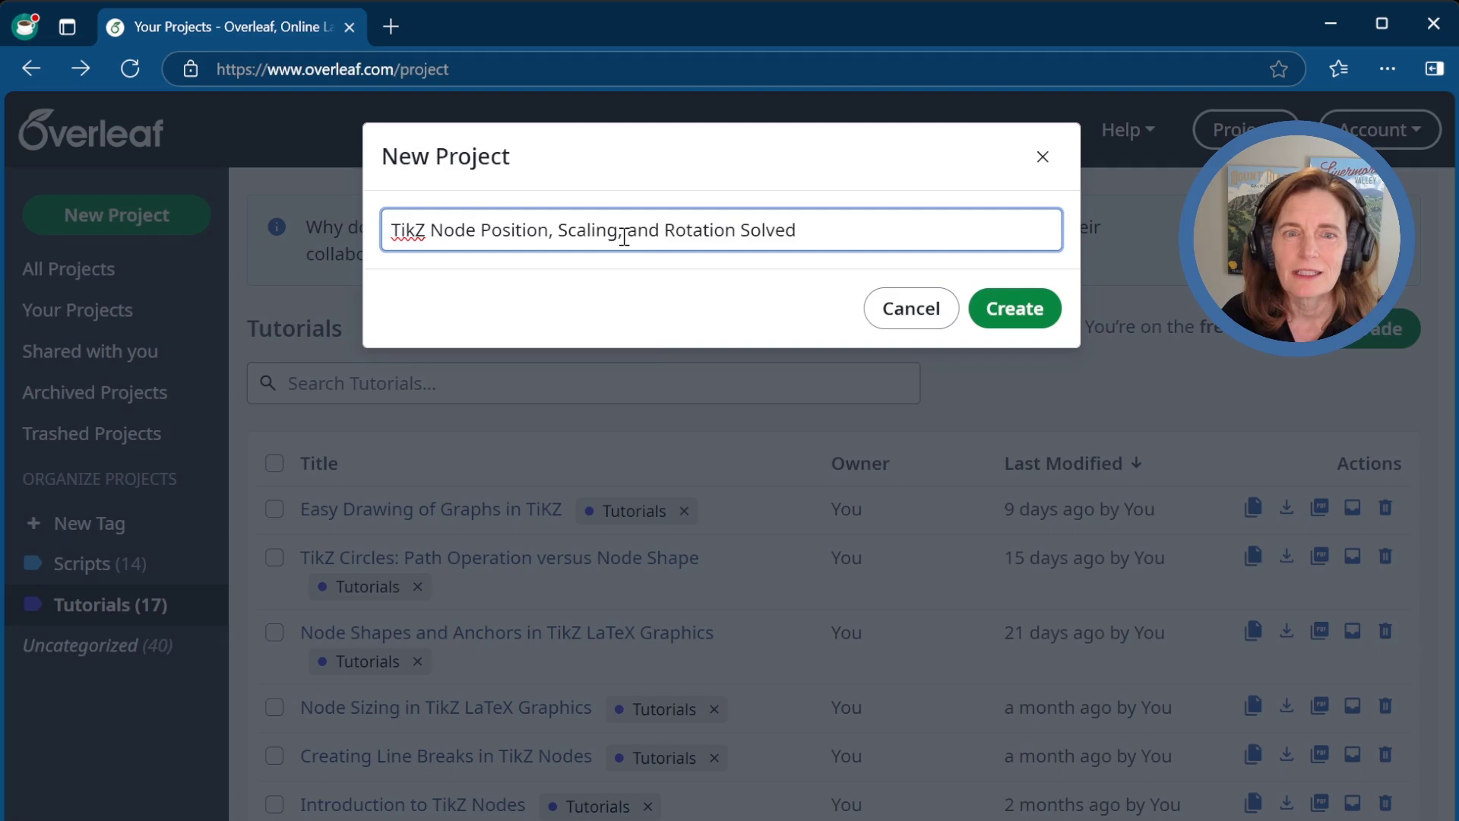
click(1031, 306)
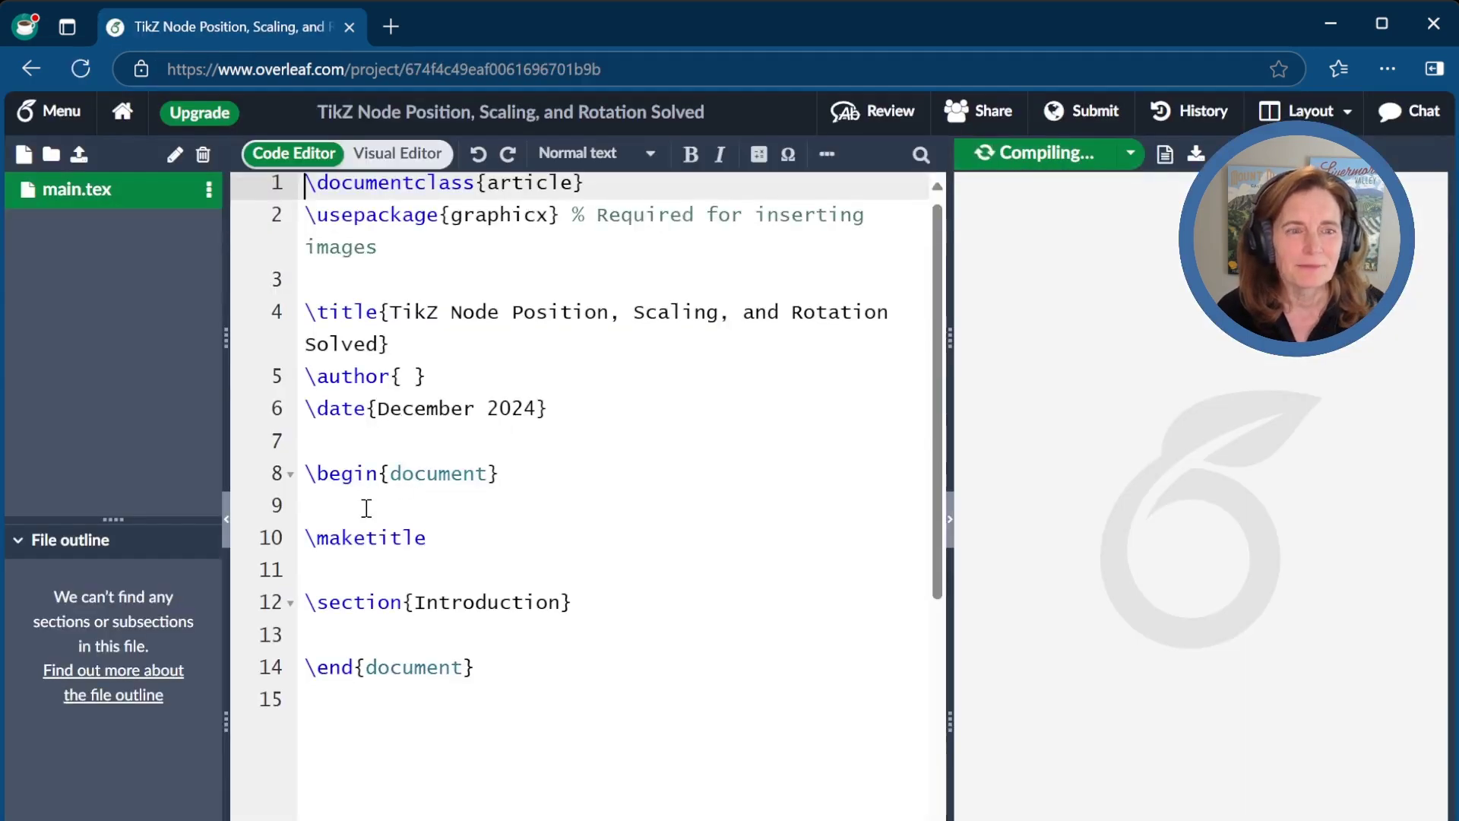
Hide the file tree and zoom the PDF preview to 150%
click(226, 519)
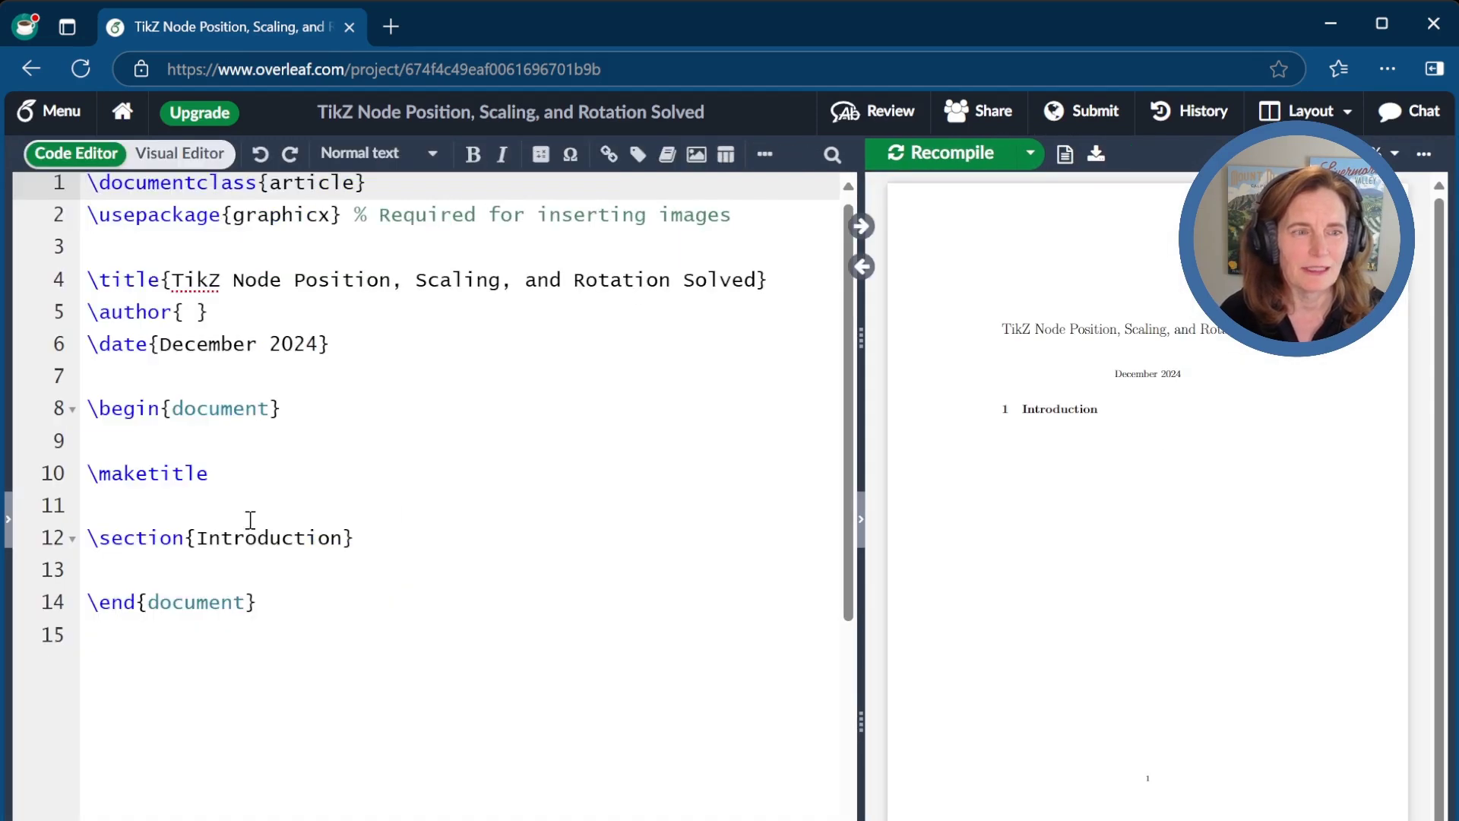
click(1383, 154)
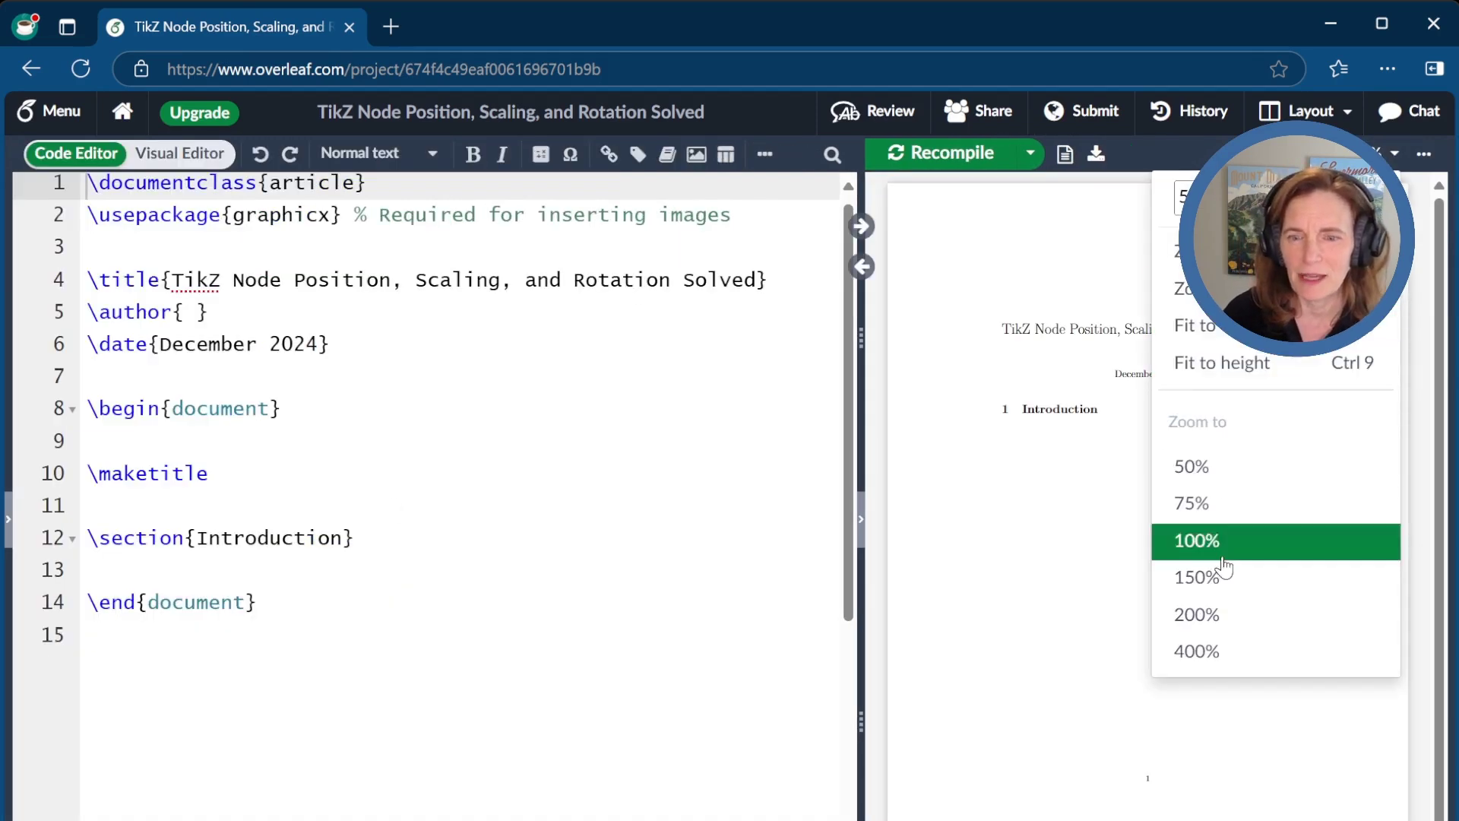
click(1213, 579)
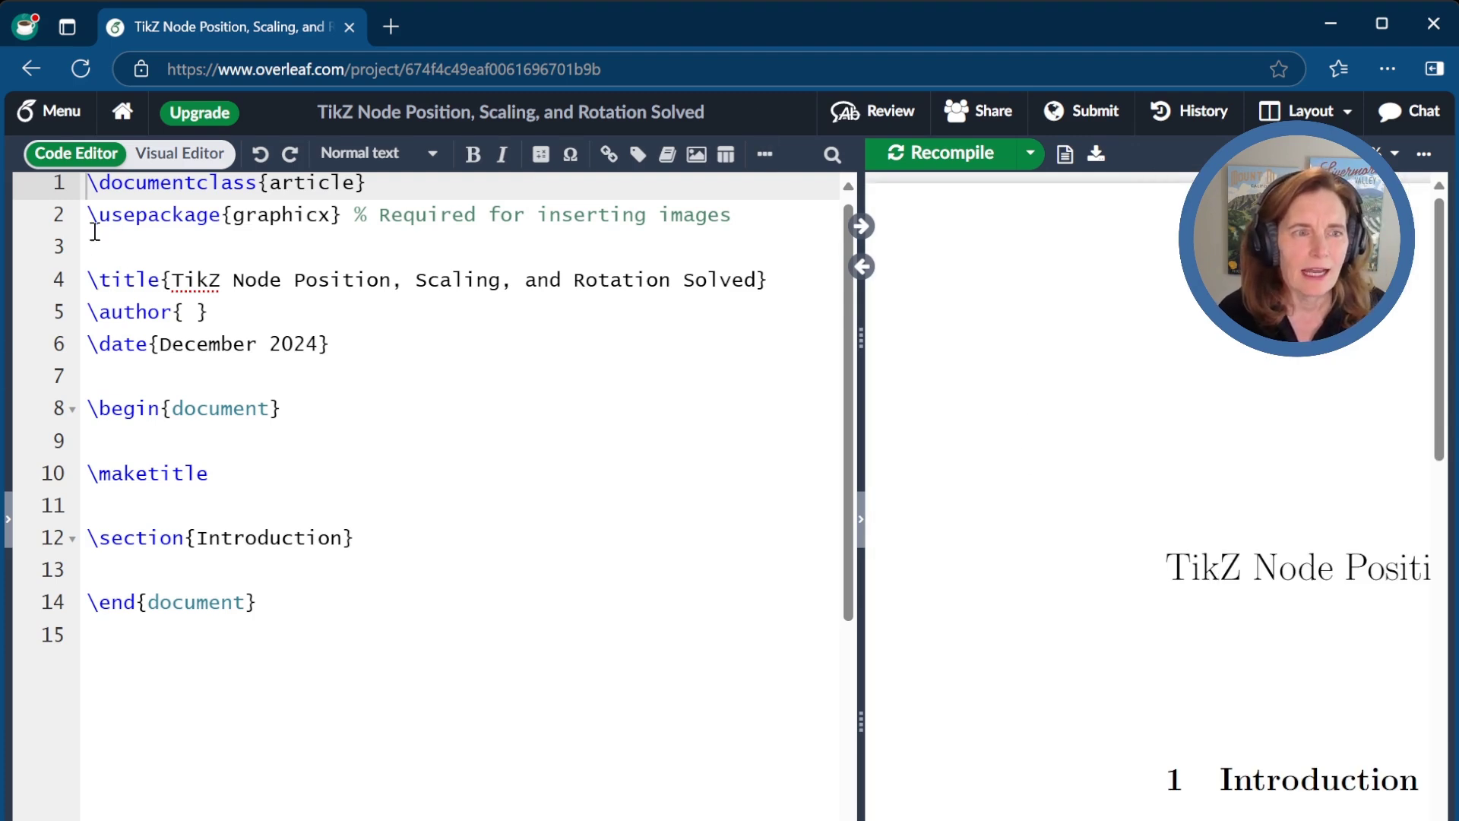
Paste a preamble over lines 2–6 loading TikZ positioning, fullpage, parskip and hyperref, then recompile
drag(90, 218, 353, 353)
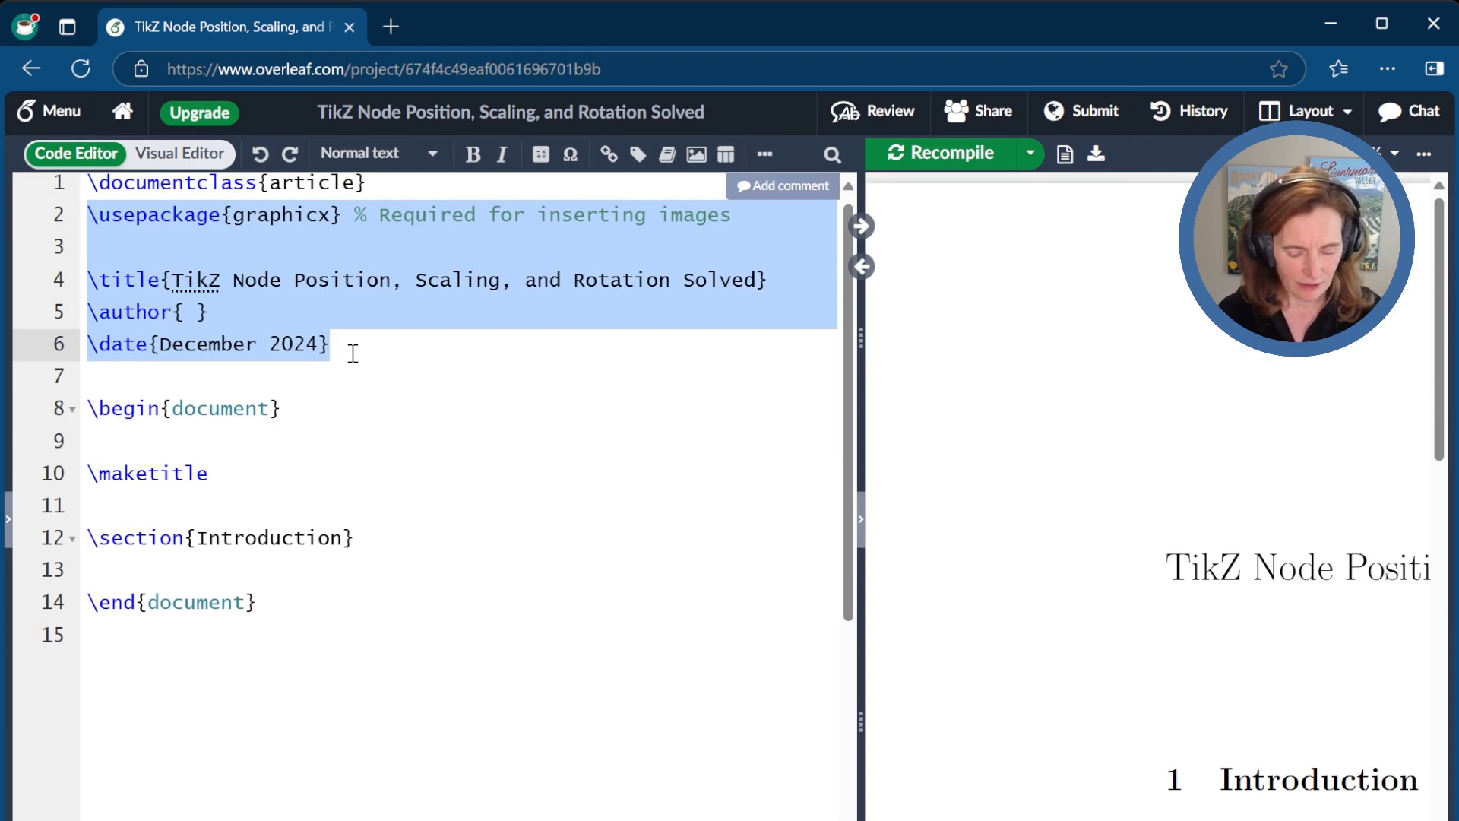
text(\usepackage{tikz} \usetikzlibrary{positioning} \usepackage{fullpage,parskip,hyperref}  \title{TikZ Node Position, Scaling, and Rotation Solved} \author{\href{https://www.youtube.com/@UnlockingLaTeXGraphics}{@UnlockingLaTeXGraphics}} \date{})
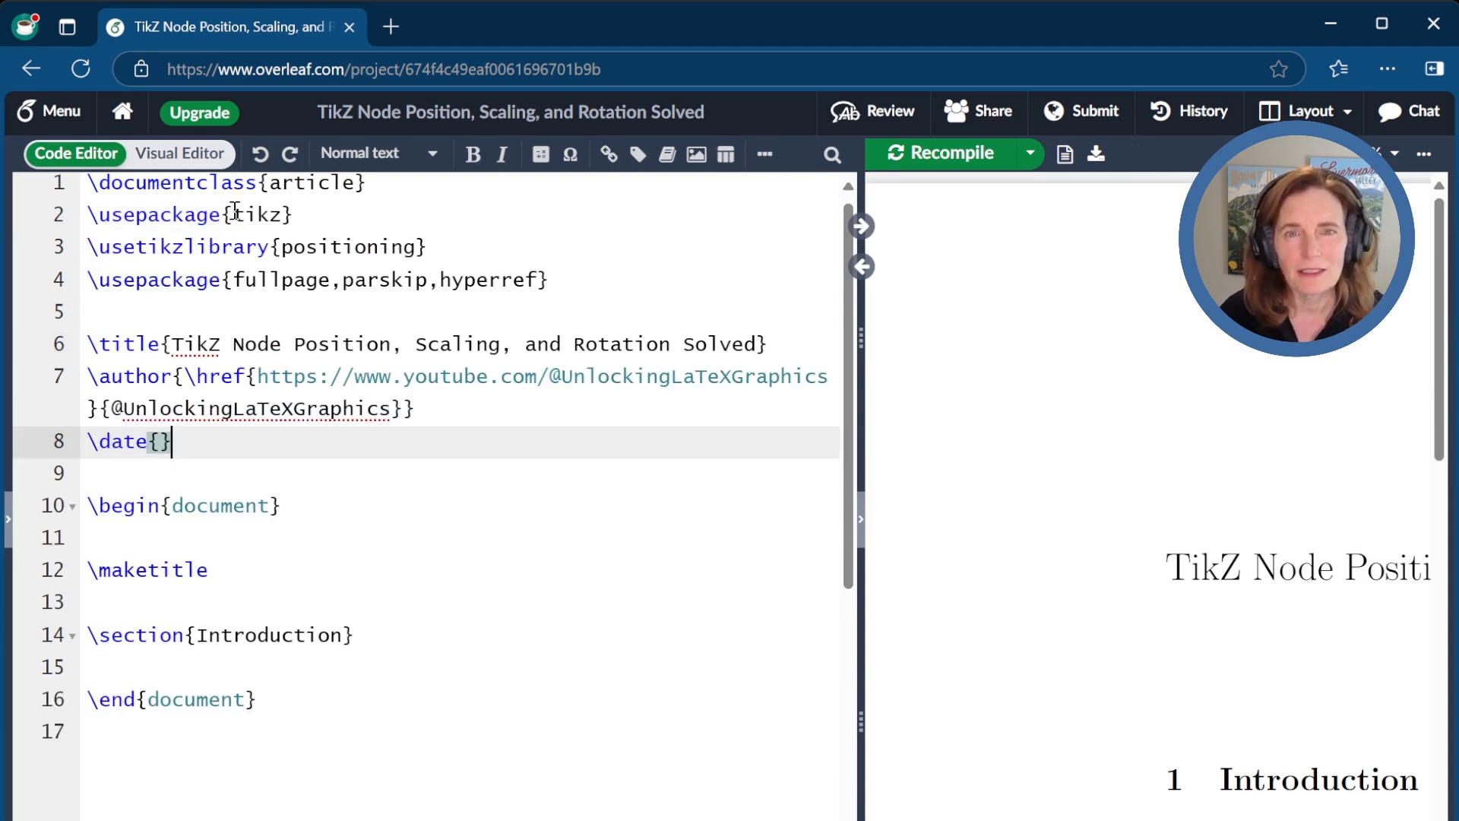
drag(281, 245, 420, 241)
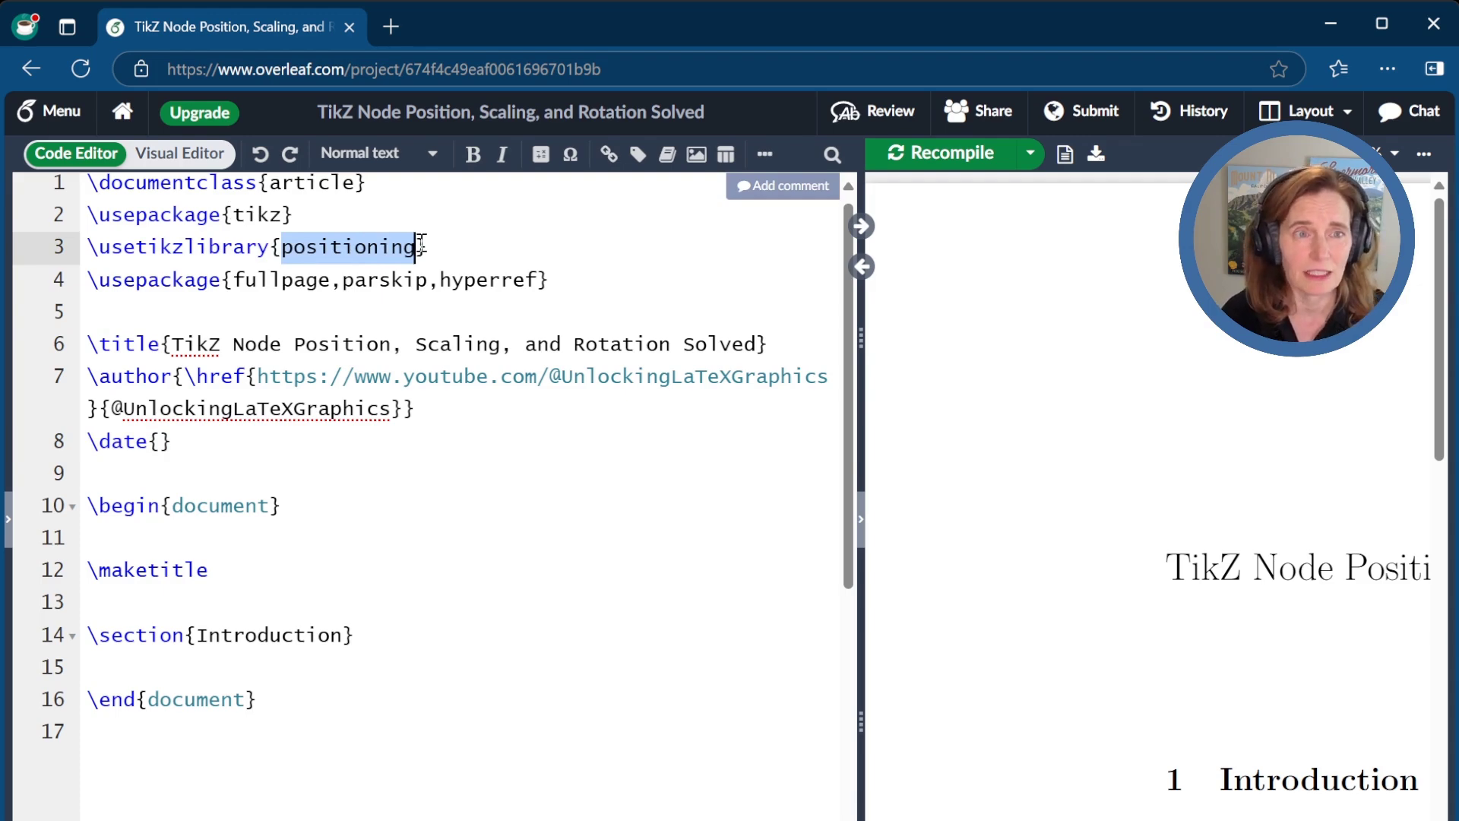
drag(234, 280, 537, 280)
click(896, 154)
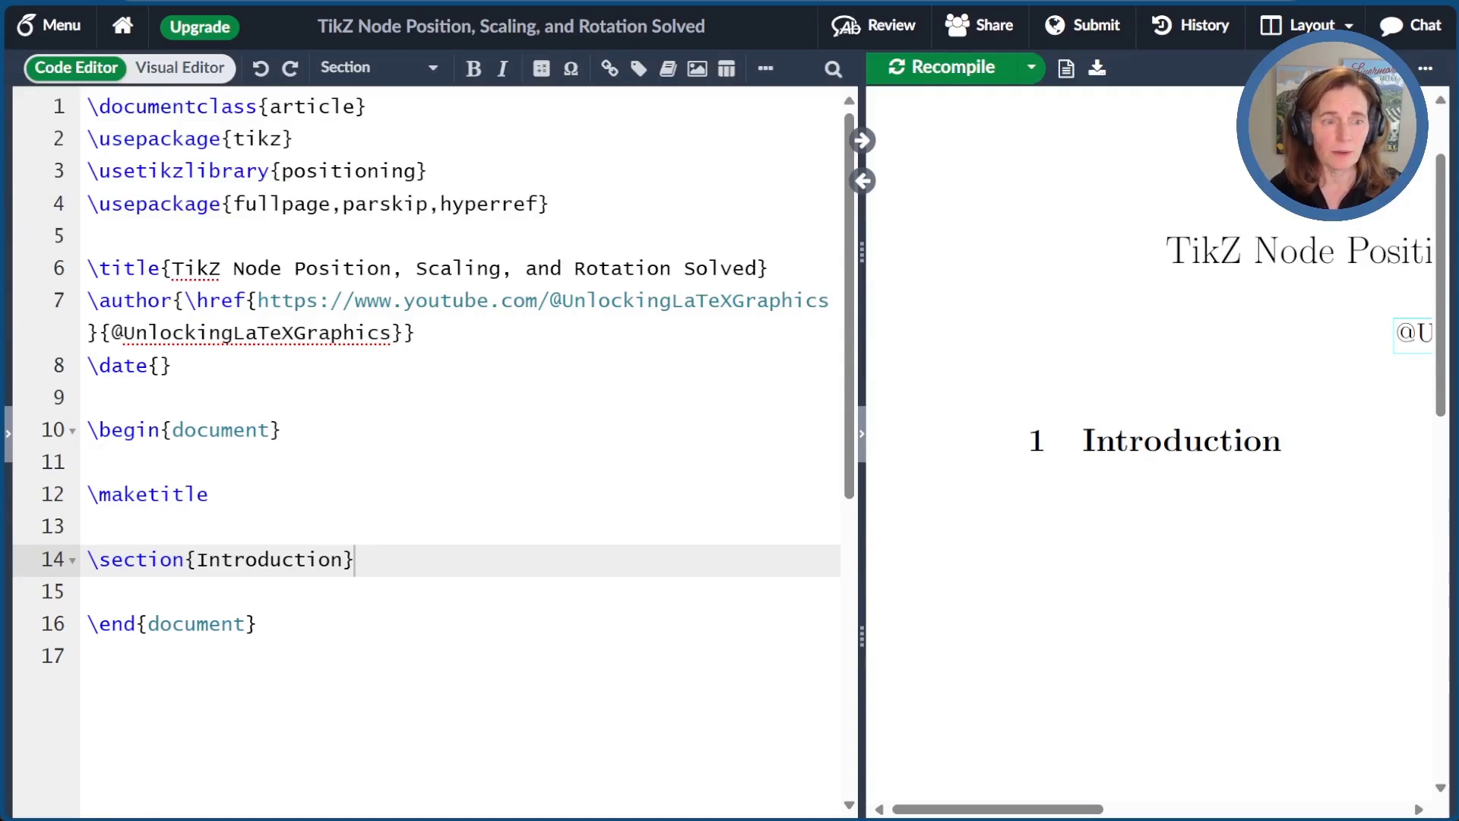
Paste the 'Positioning Nodes on Paths' section with its dot-and-arrow tikzpicture over \section{Introduction}
click(244, 593)
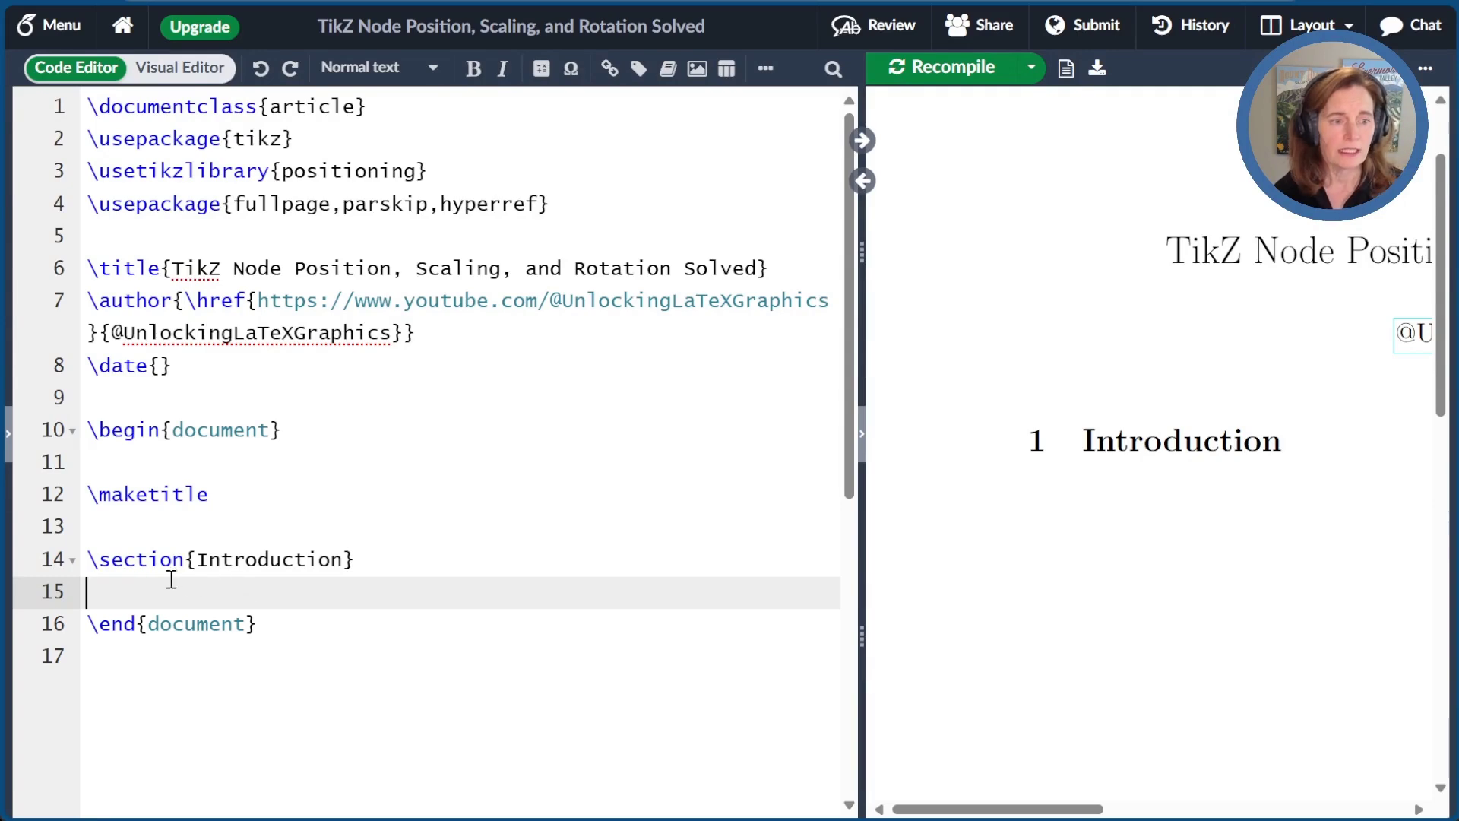
drag(89, 560, 365, 571)
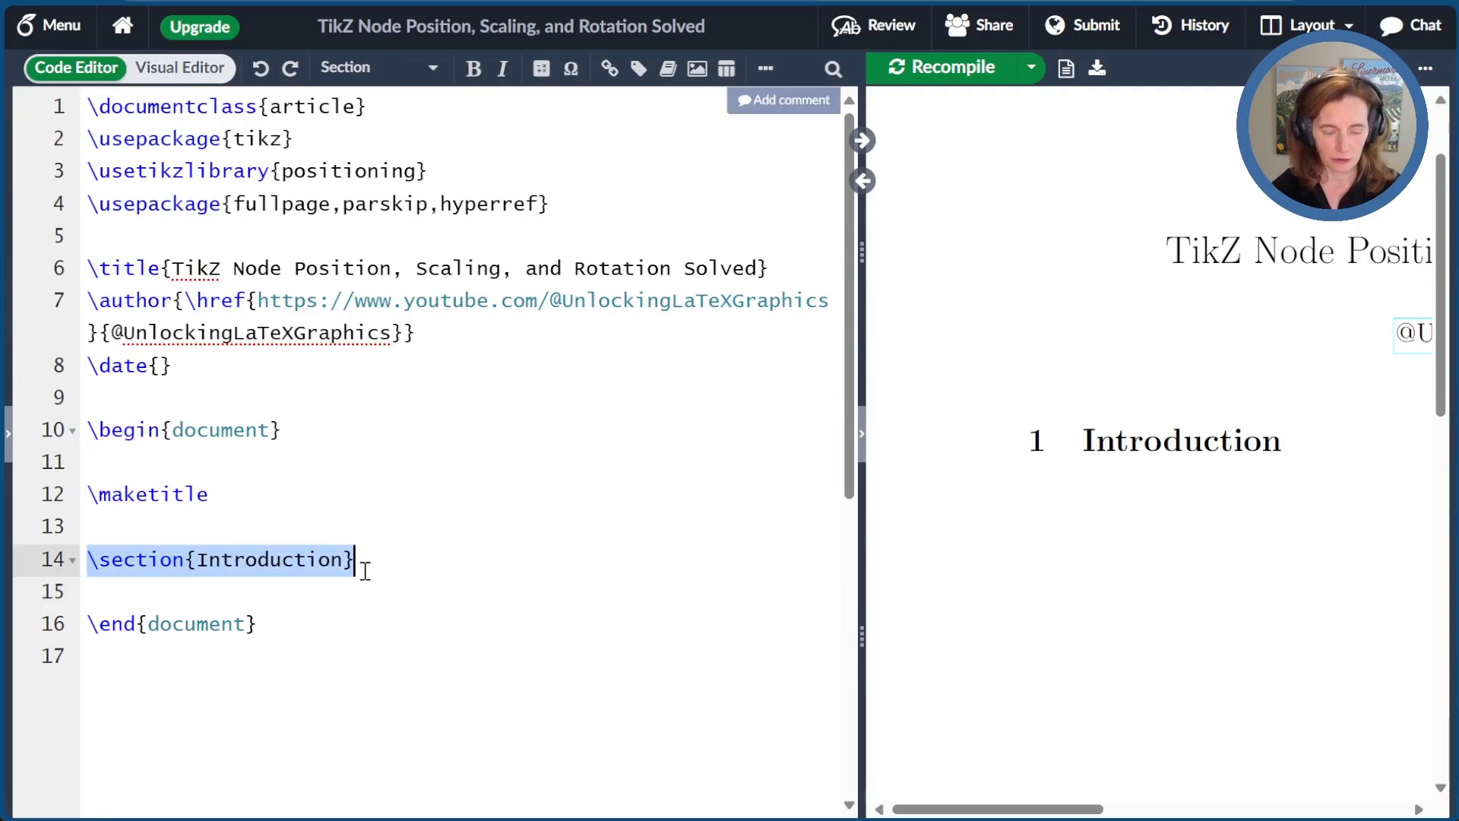
text(\section{Positioning Nodes on Paths}  \begin{tikzpicture}     \fill (0,0) circle(2pt);     \draw[->] (0,0) -- (4,0); \end{tikzpicture})
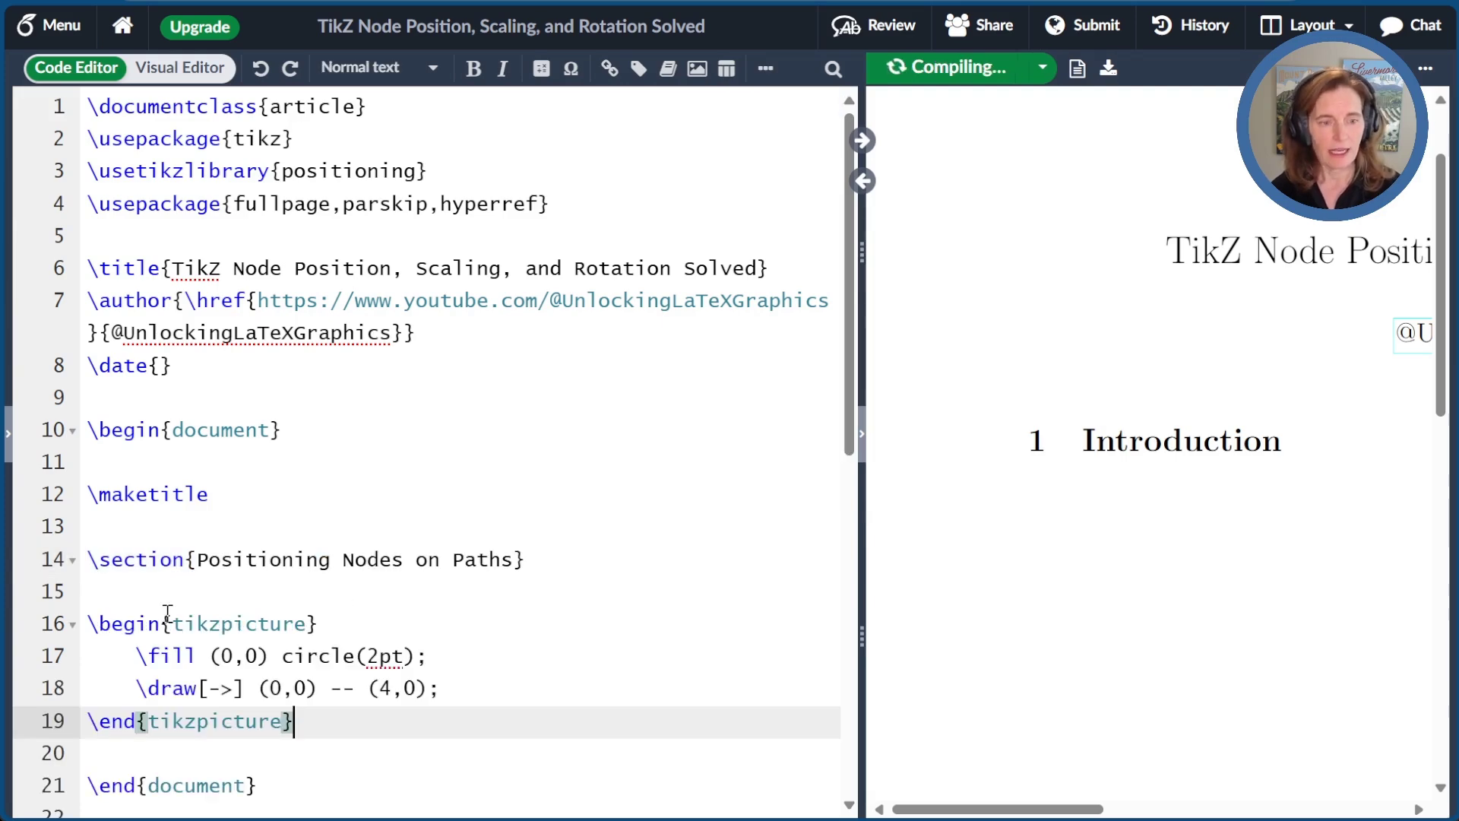
scroll(191, 614, down, 3)
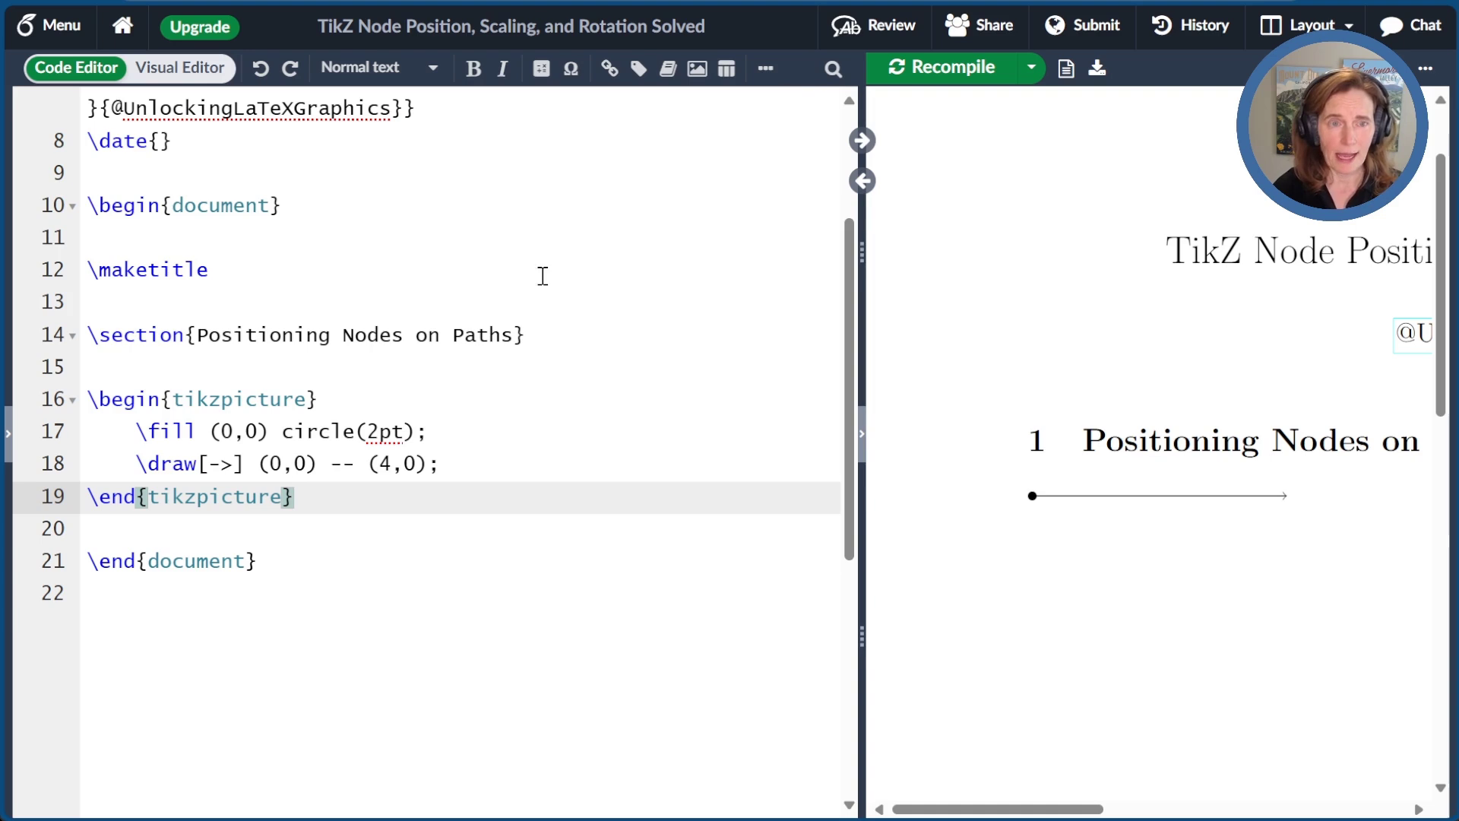
Add node {right} to the horizontal arrow before (4,0) and recompile
click(371, 465)
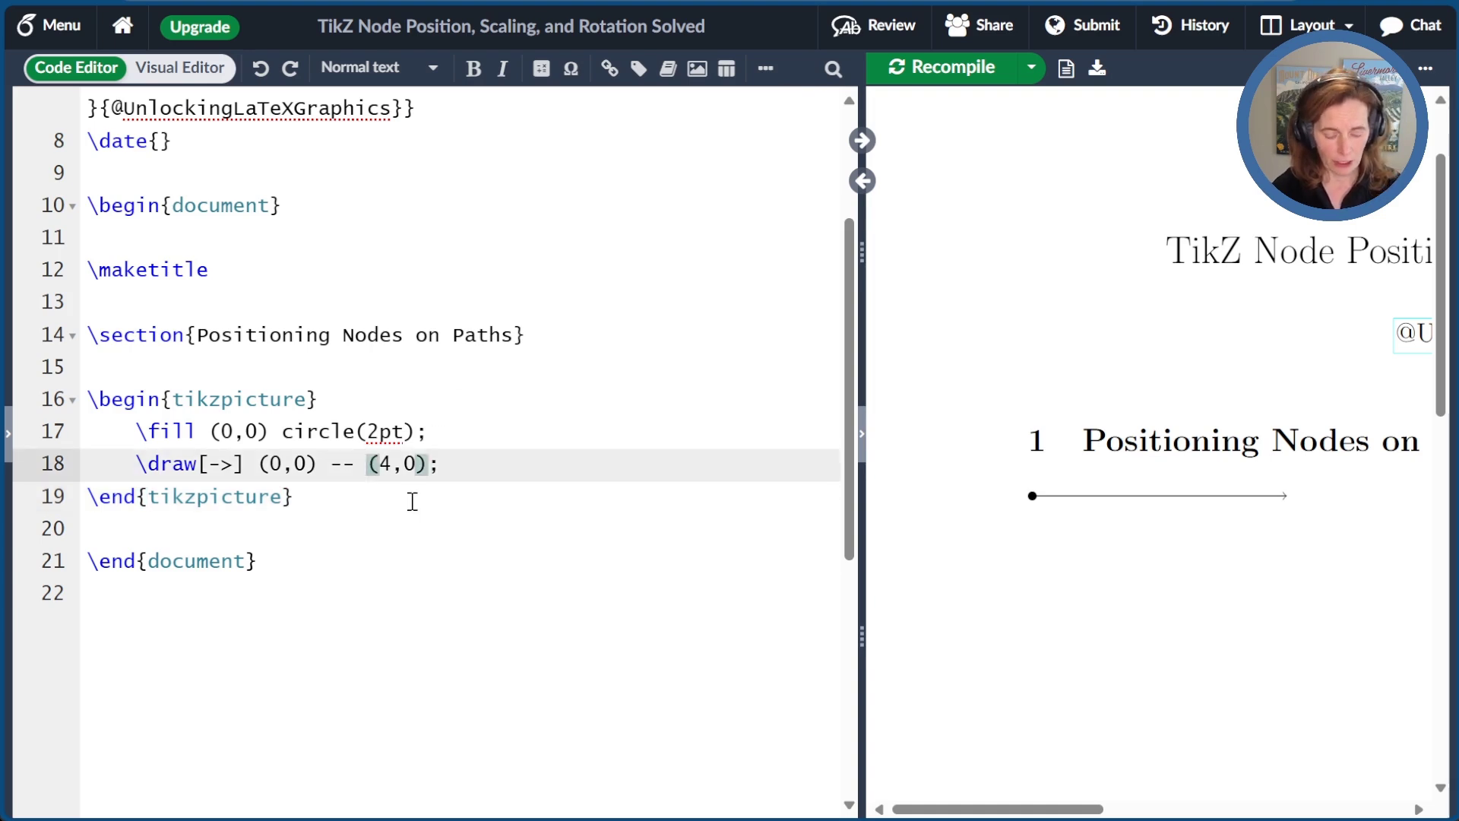
text(node {right})
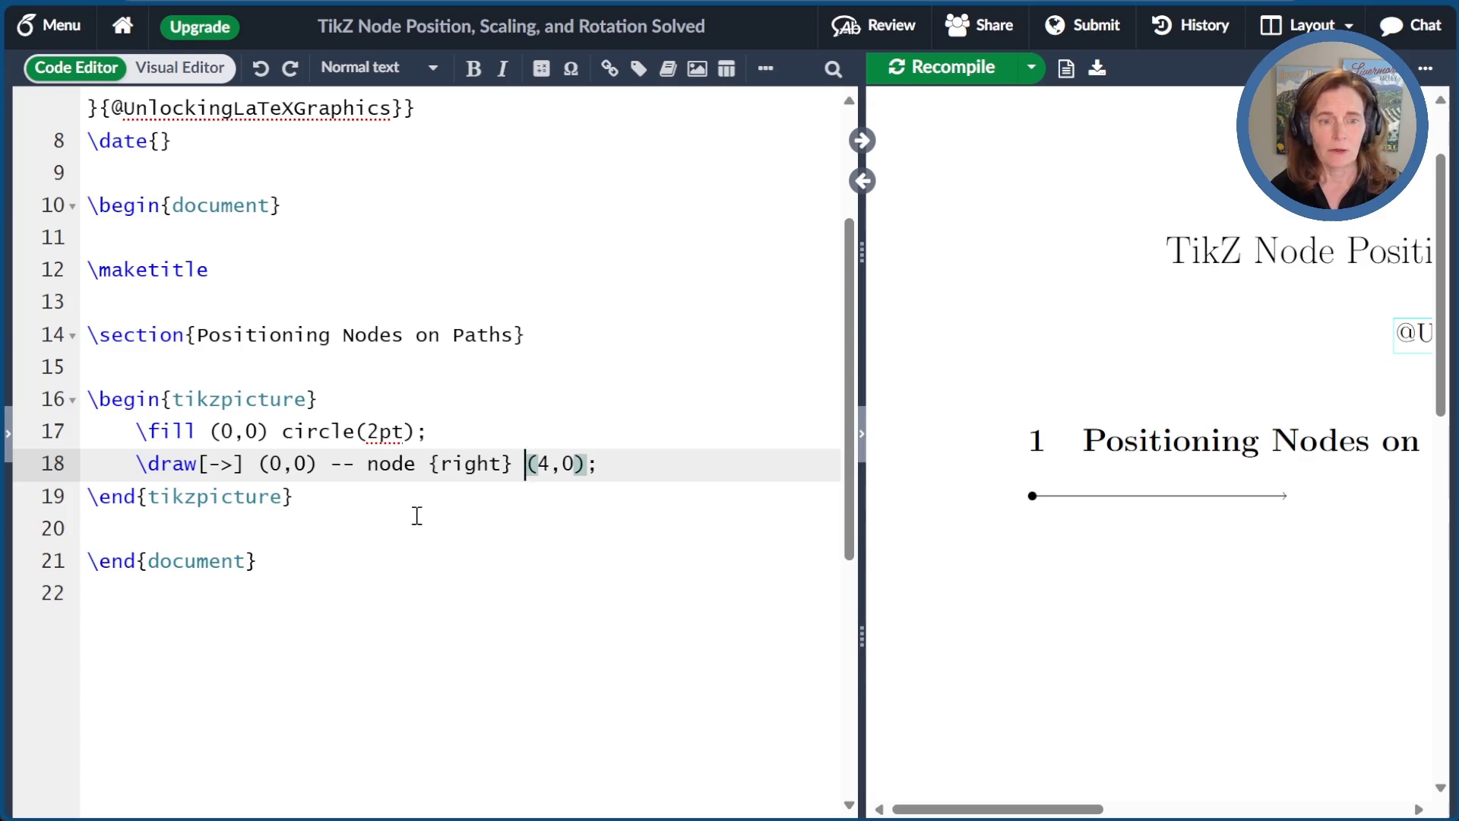
key(ctrl+s)
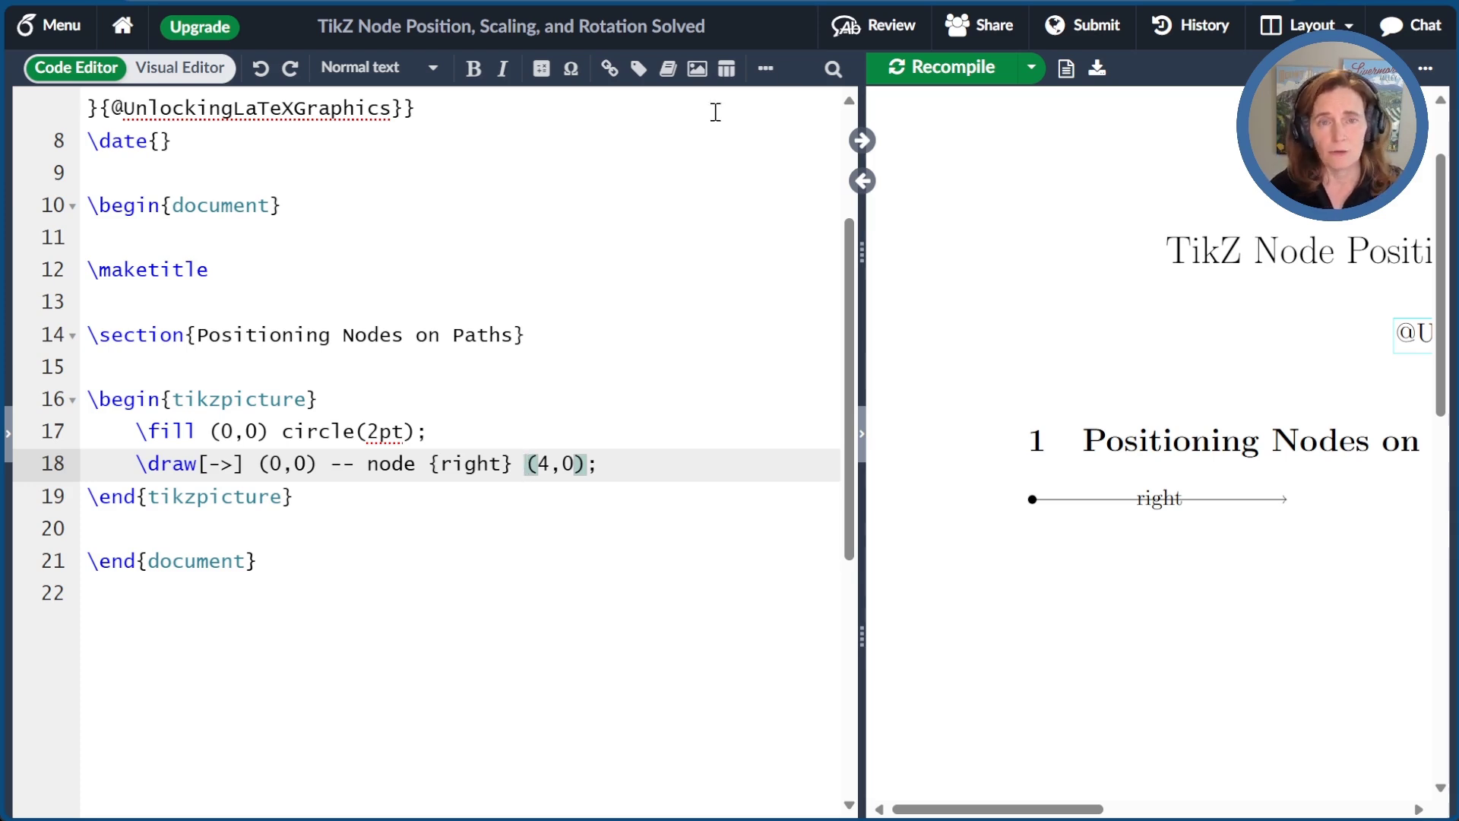
Give the right label the [auto] option and recompile
click(417, 465)
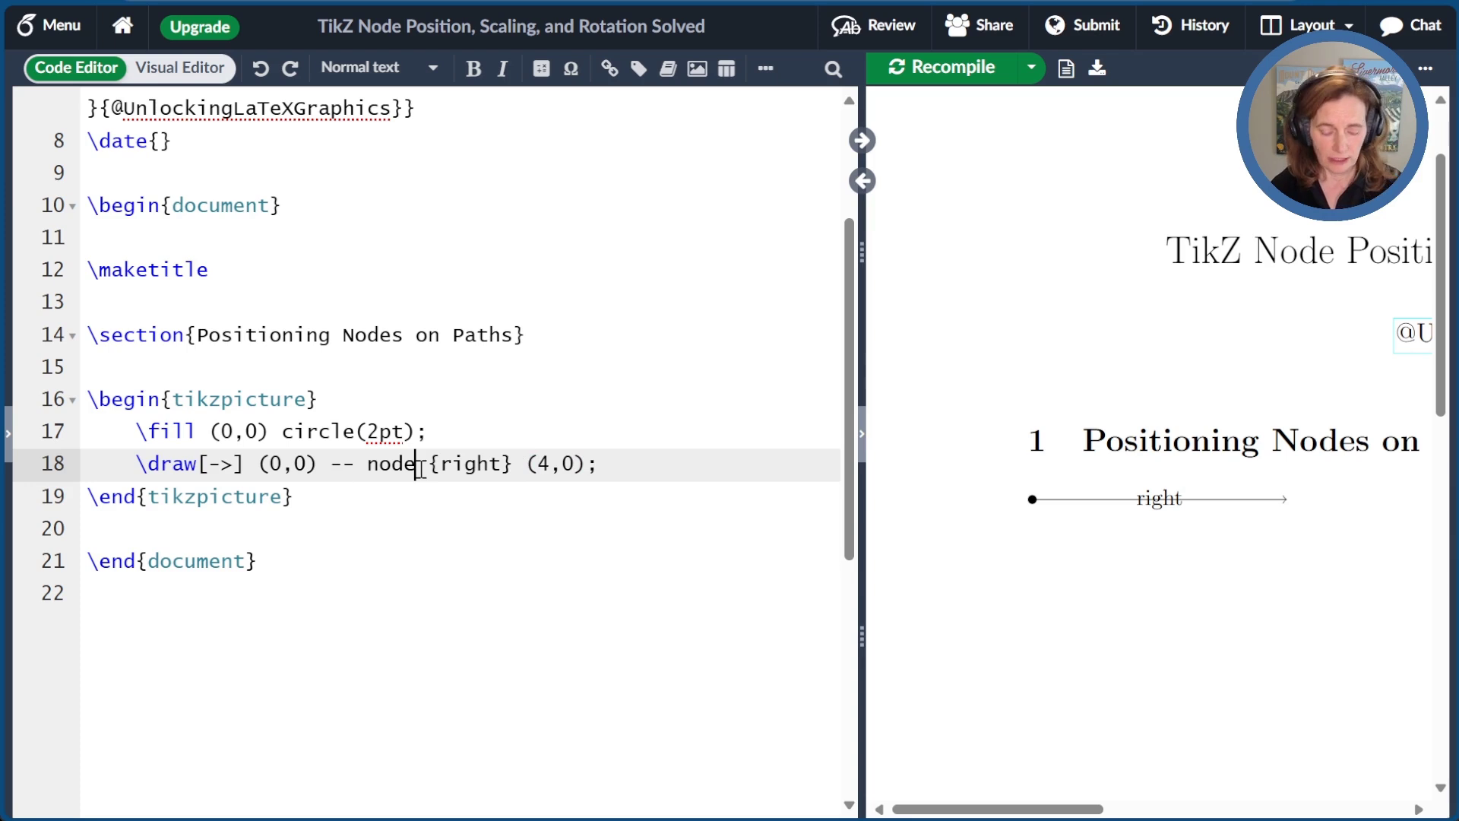
text([auto])
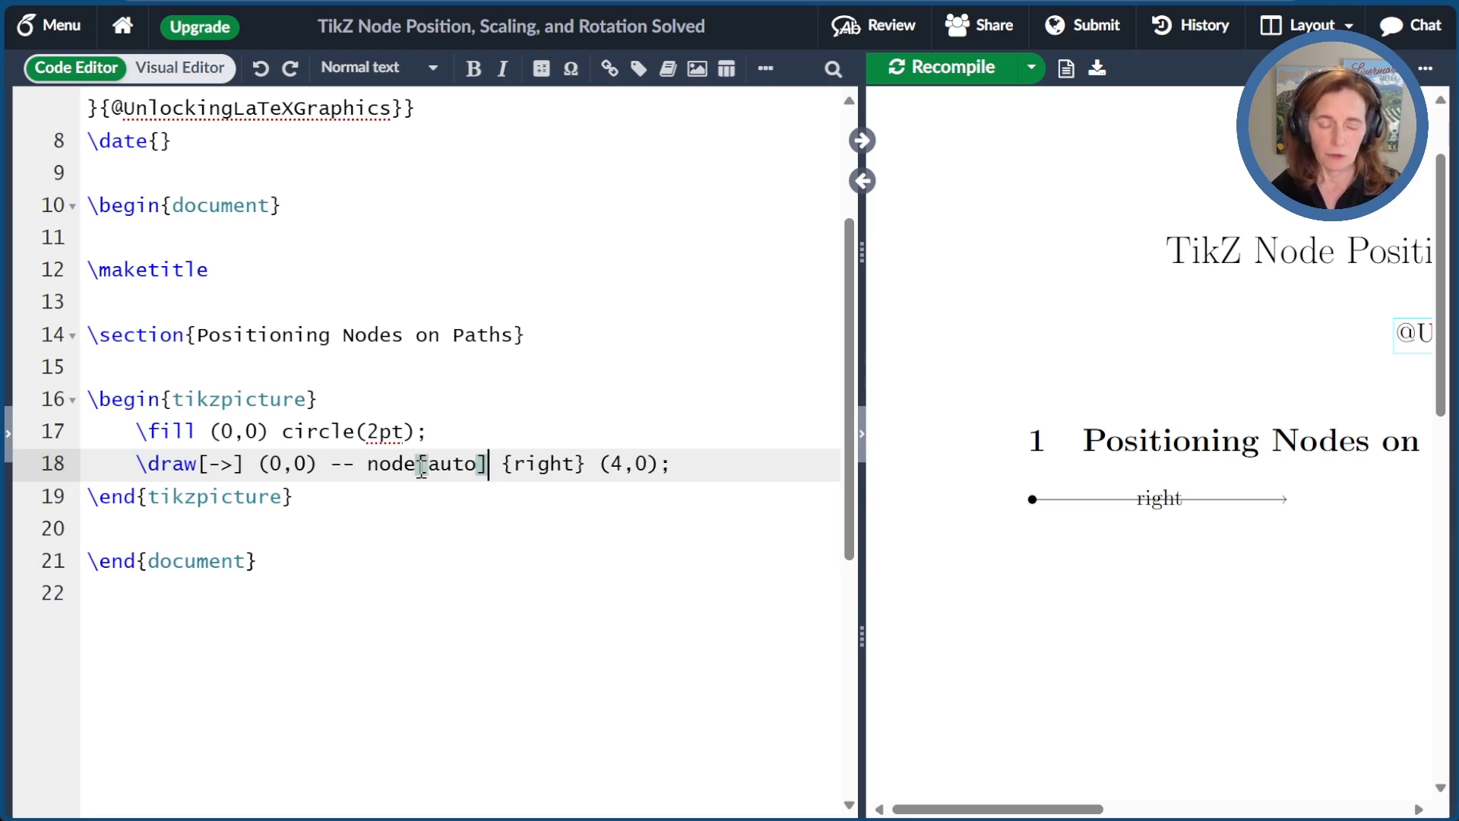
key(ctrl+s)
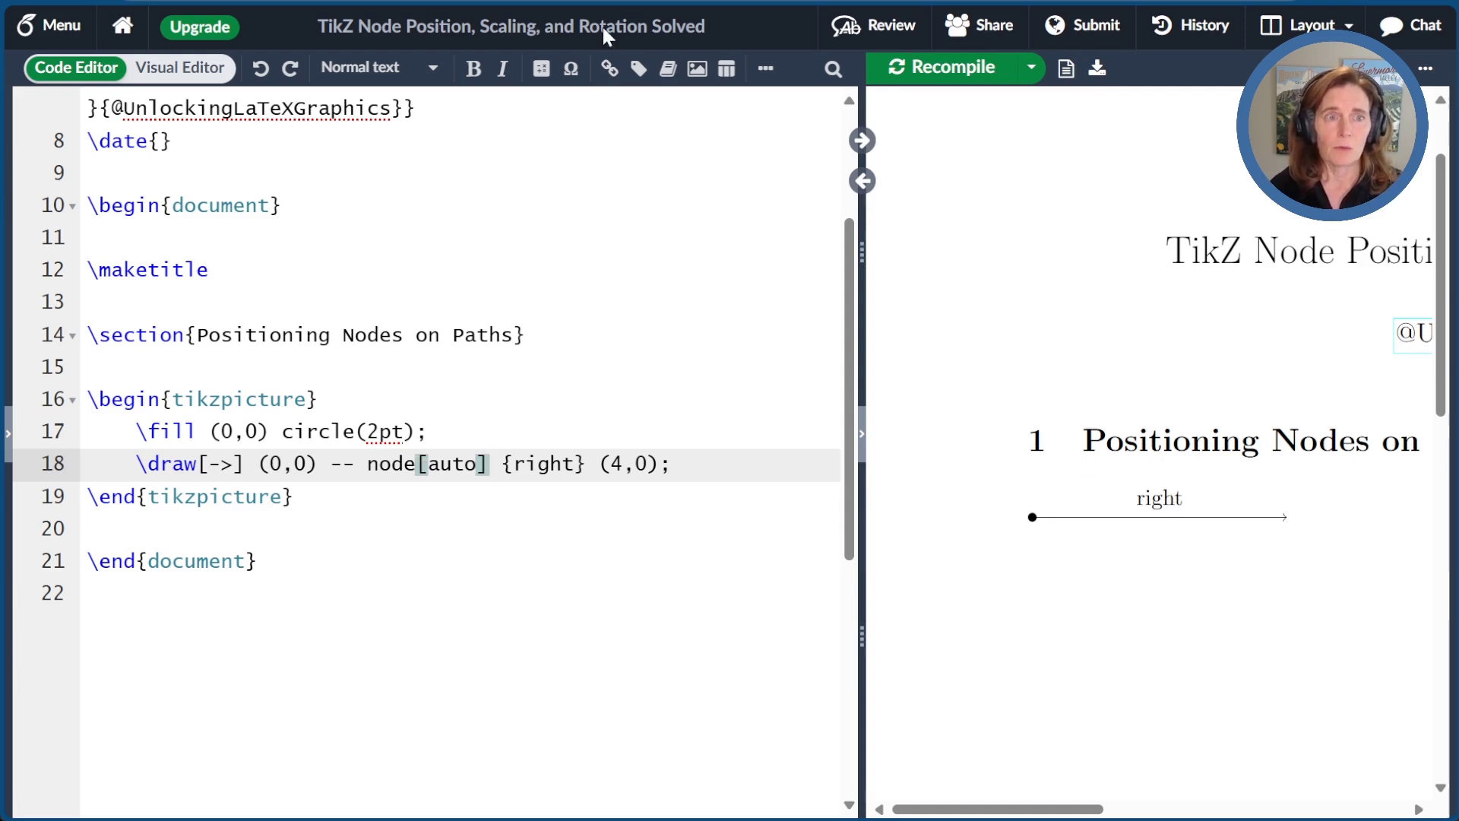
Paste the down and 30° arrow lines below the first arrow and recompile
click(695, 476)
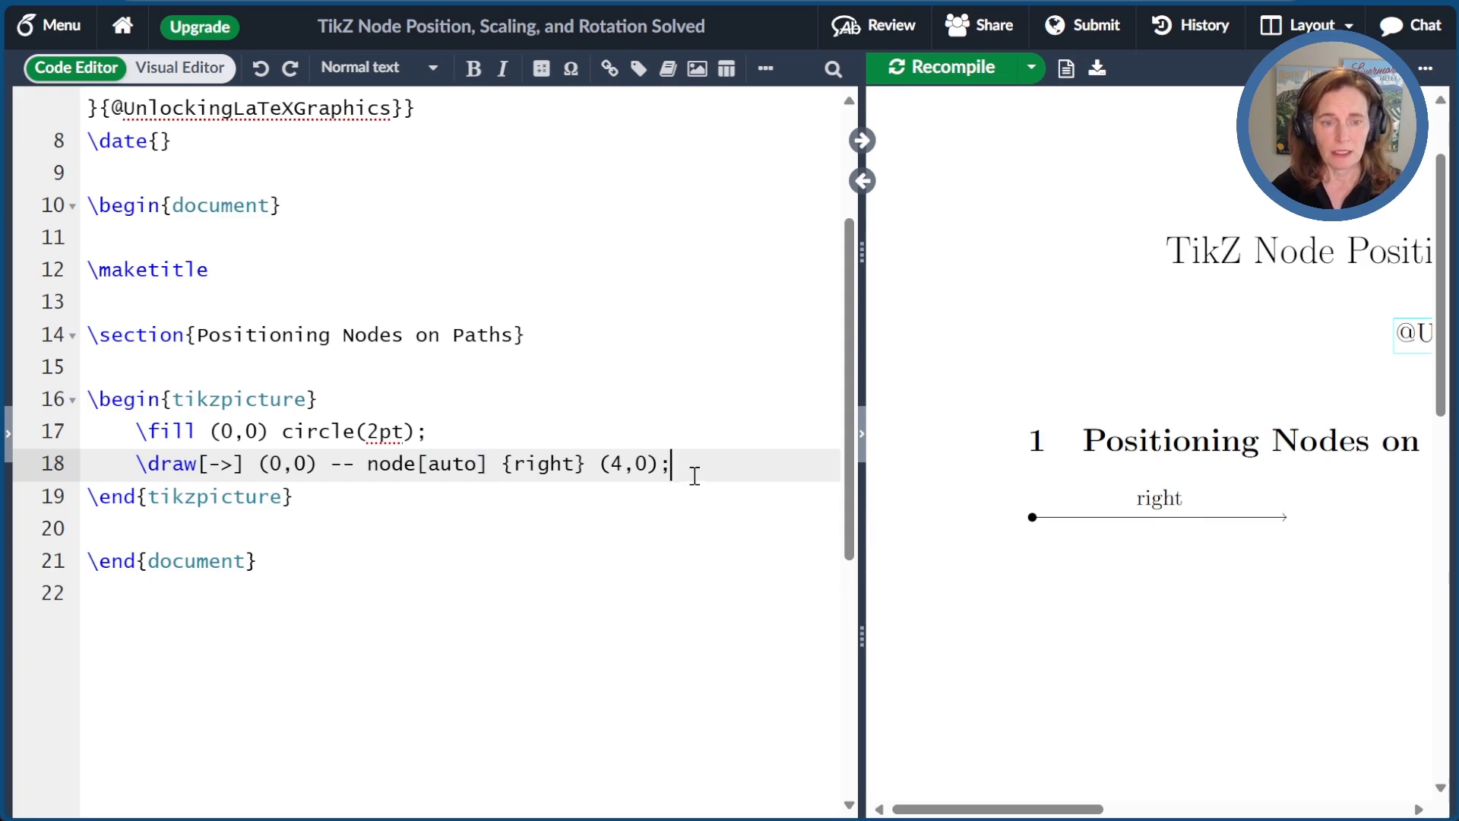
key(Return)
text(\draw[->] (0,0) -- node[auto] {down} (-90:2);     \draw[->] (0,0) -- node[auto] {30$^\circ$} (30:3);)
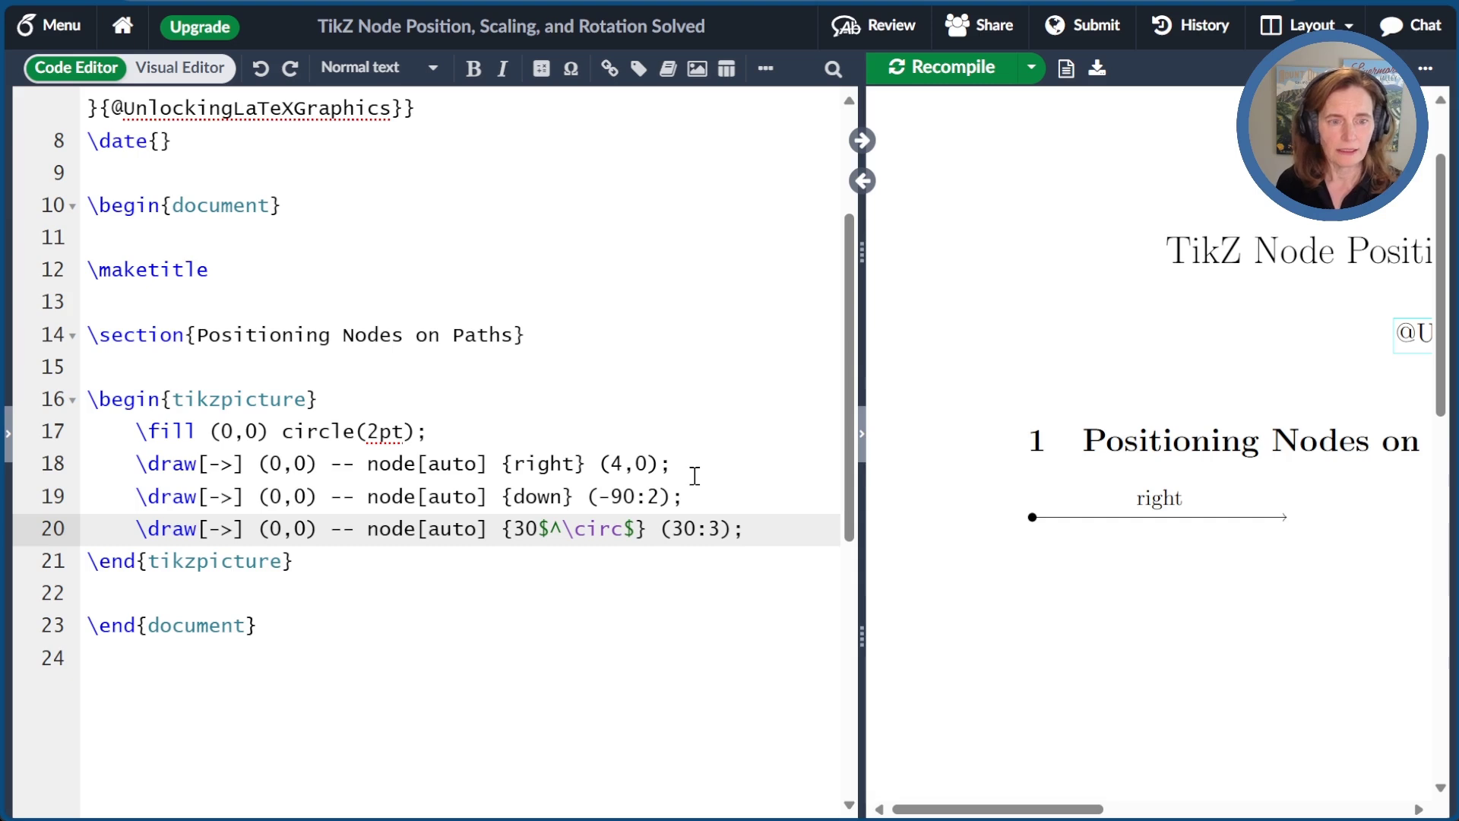
key(ctrl+s)
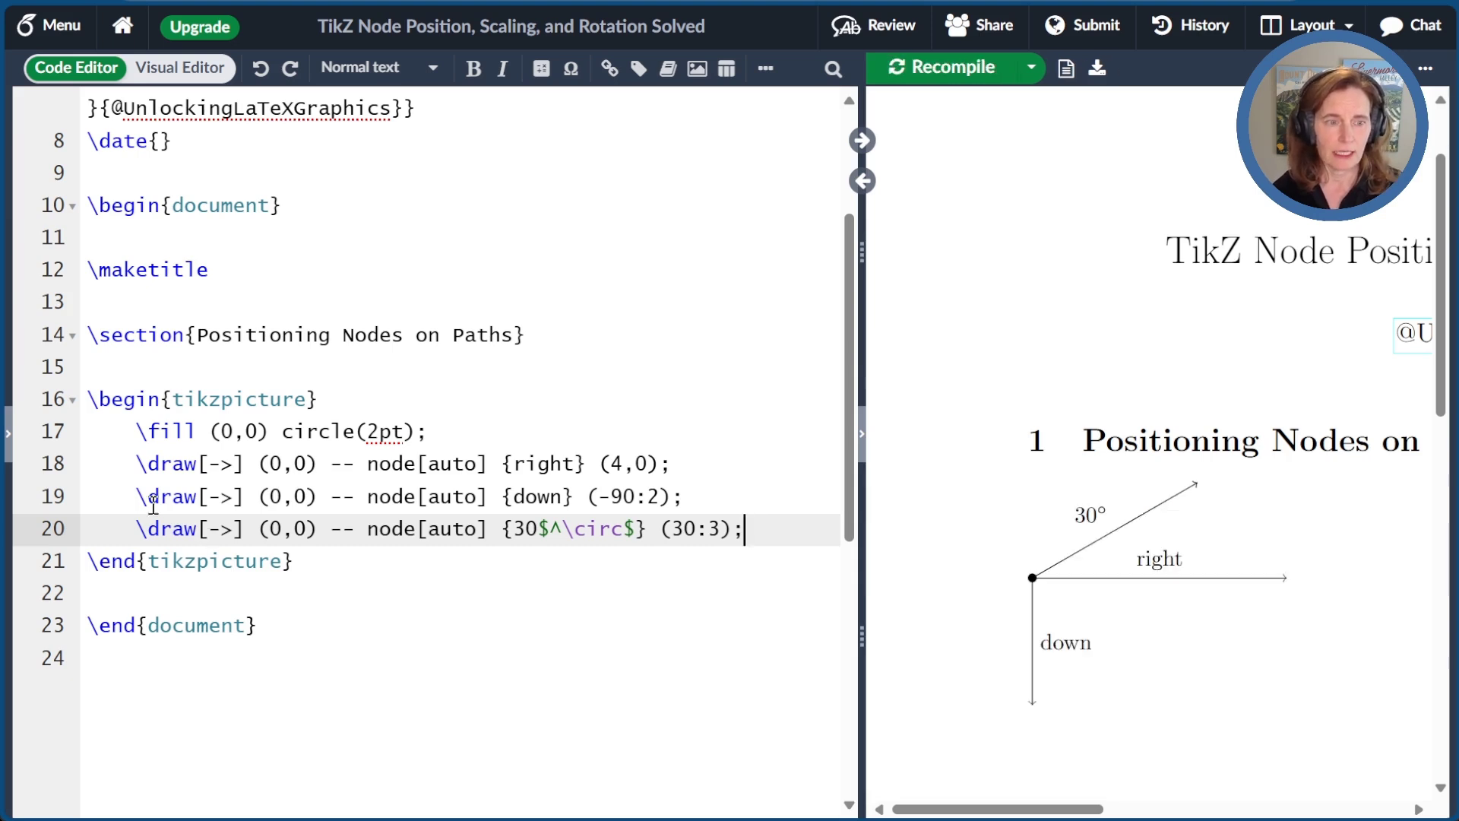
Change the down label's option from auto to left and recompile
drag(137, 498, 711, 494)
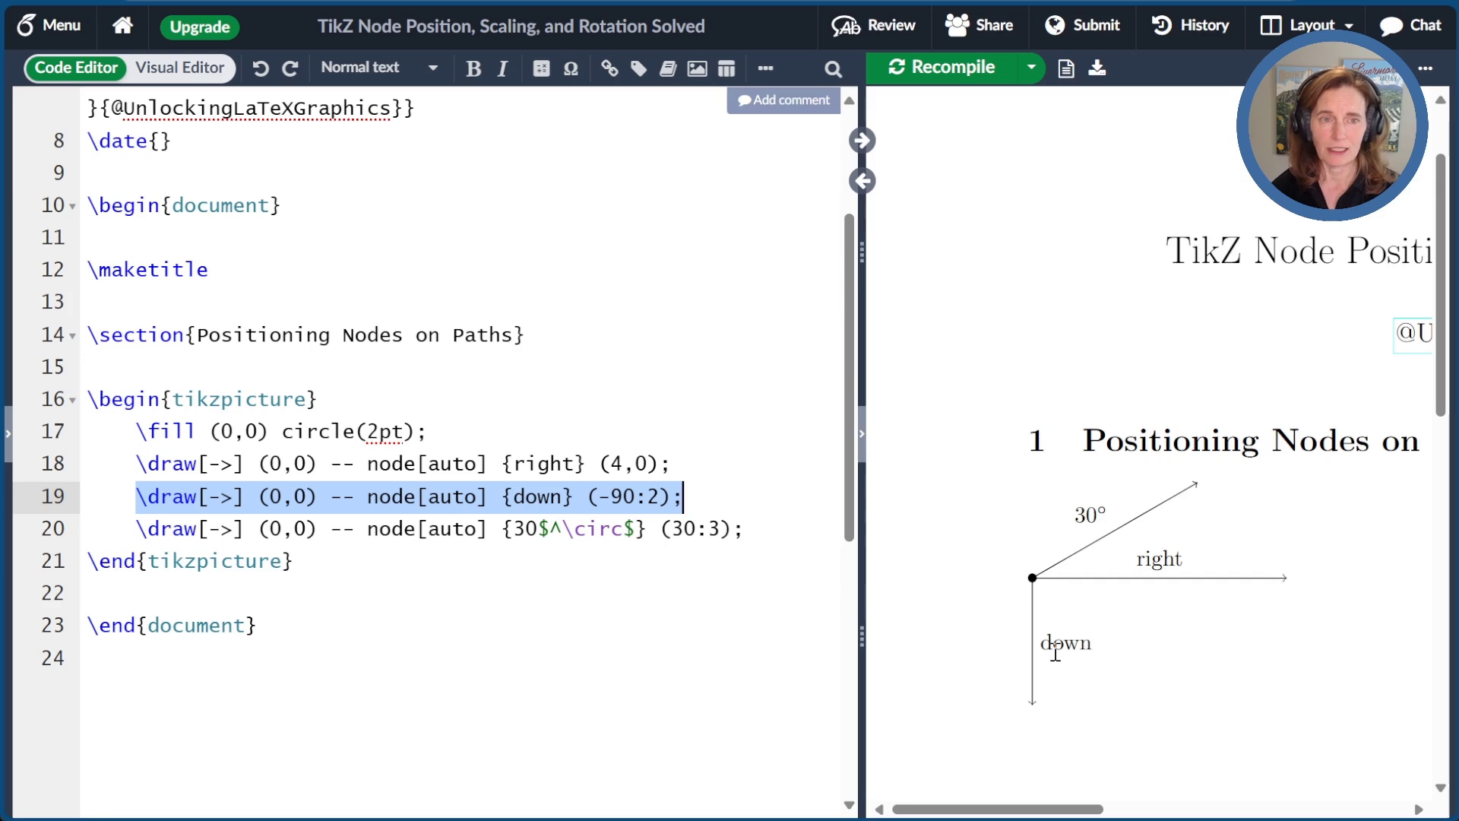
click(368, 530)
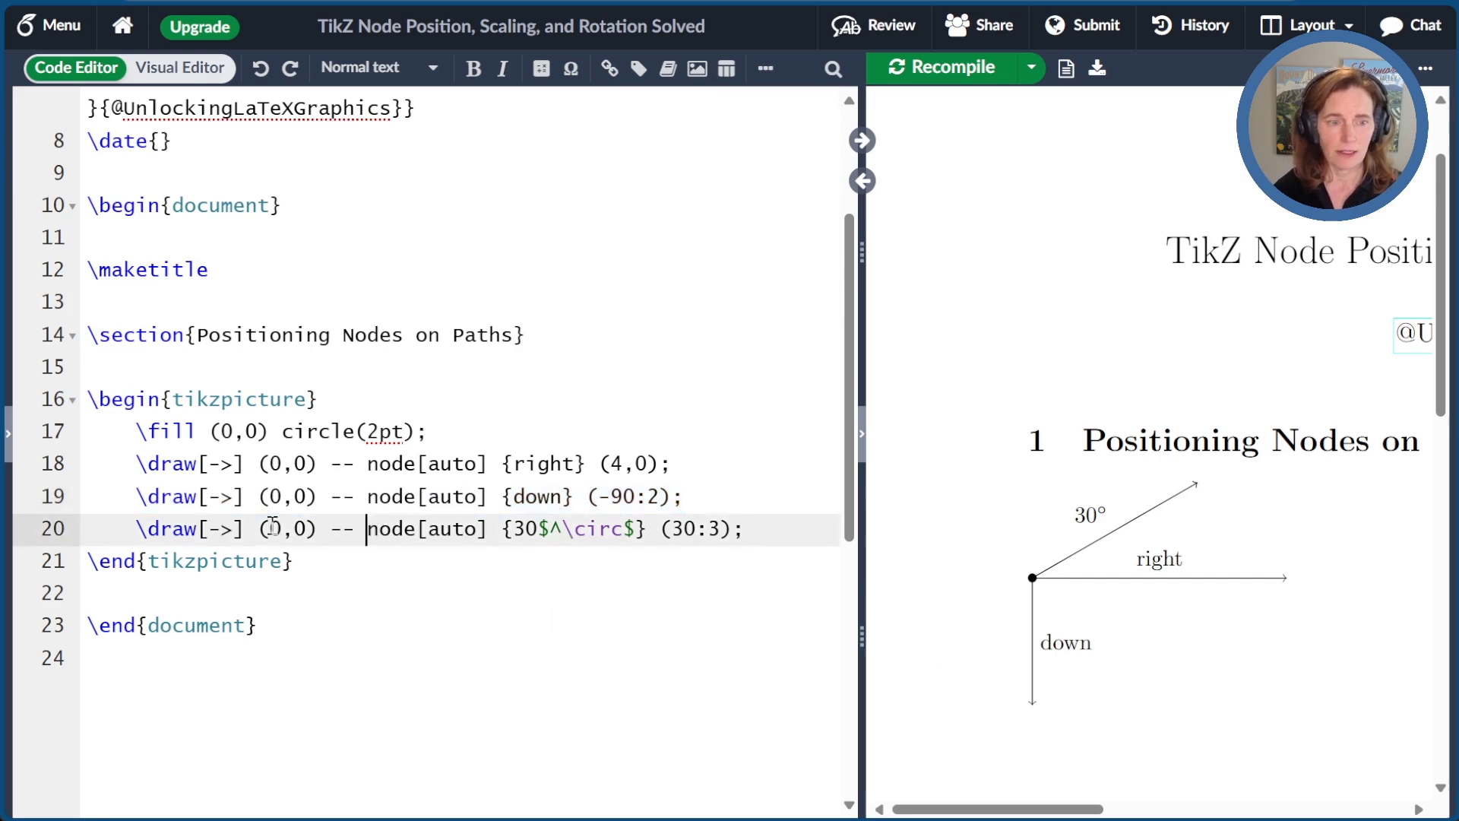
drag(260, 528, 735, 528)
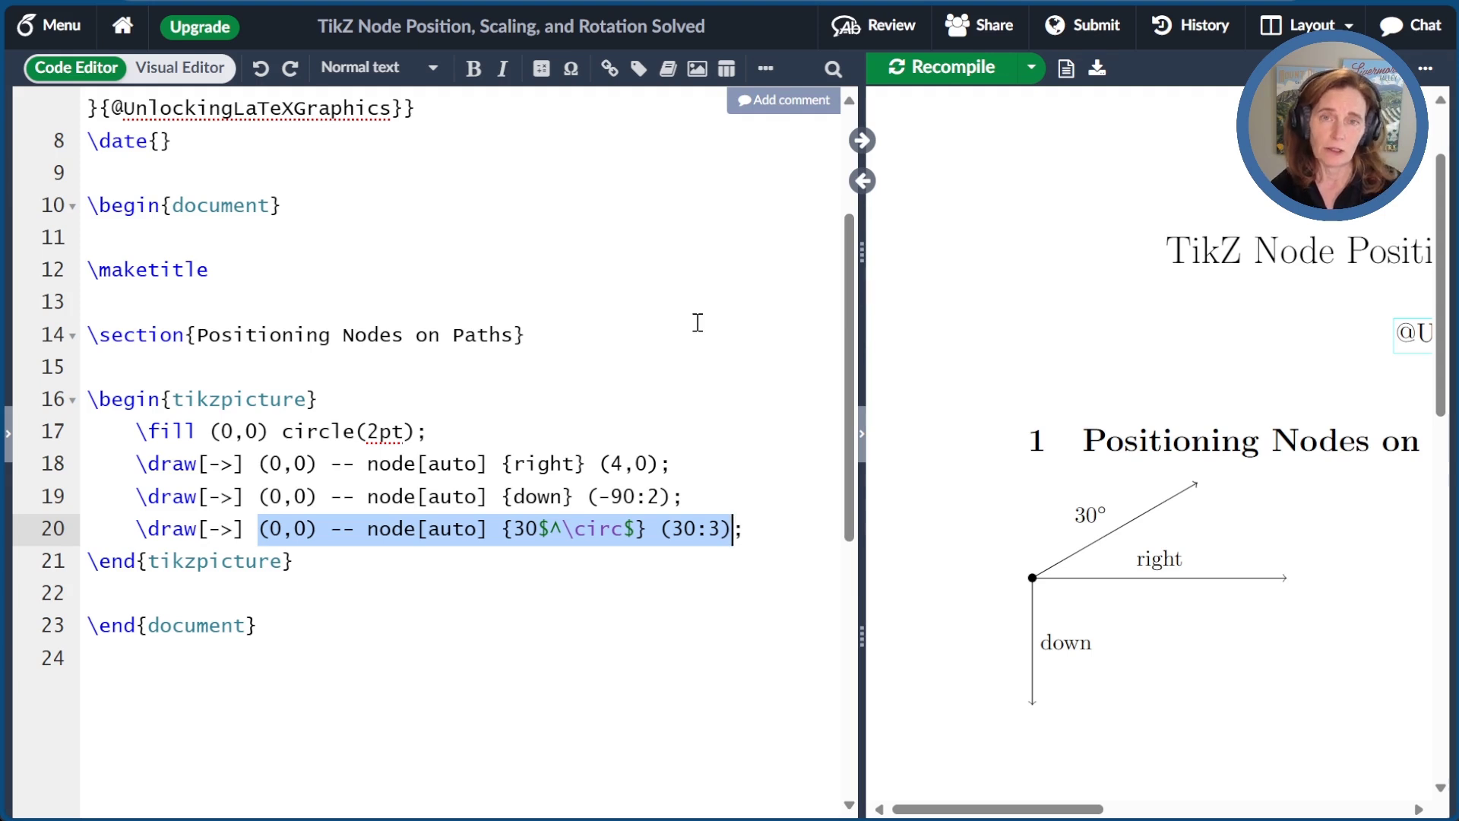
drag(430, 496, 477, 496)
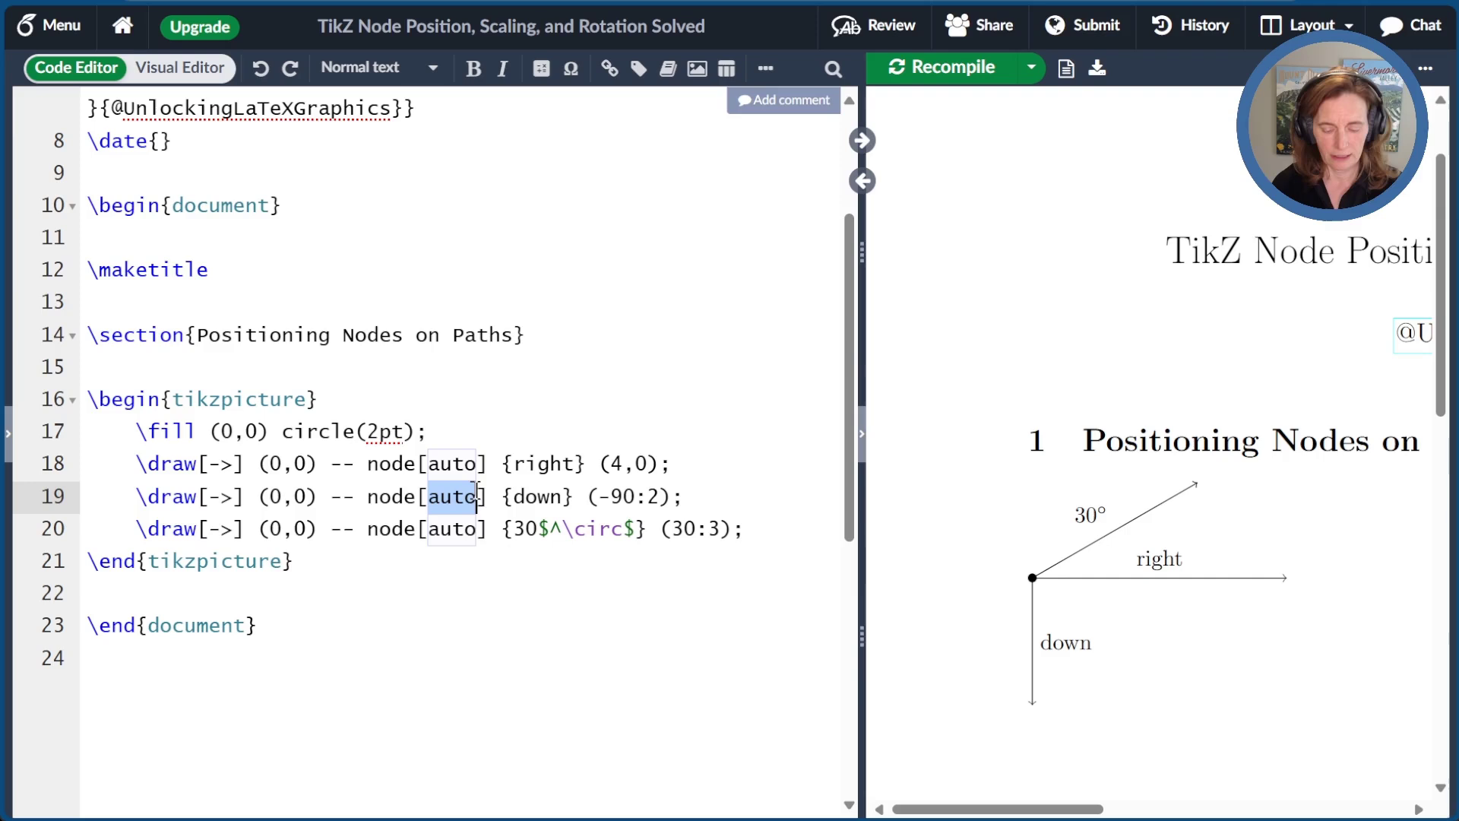
text(left)
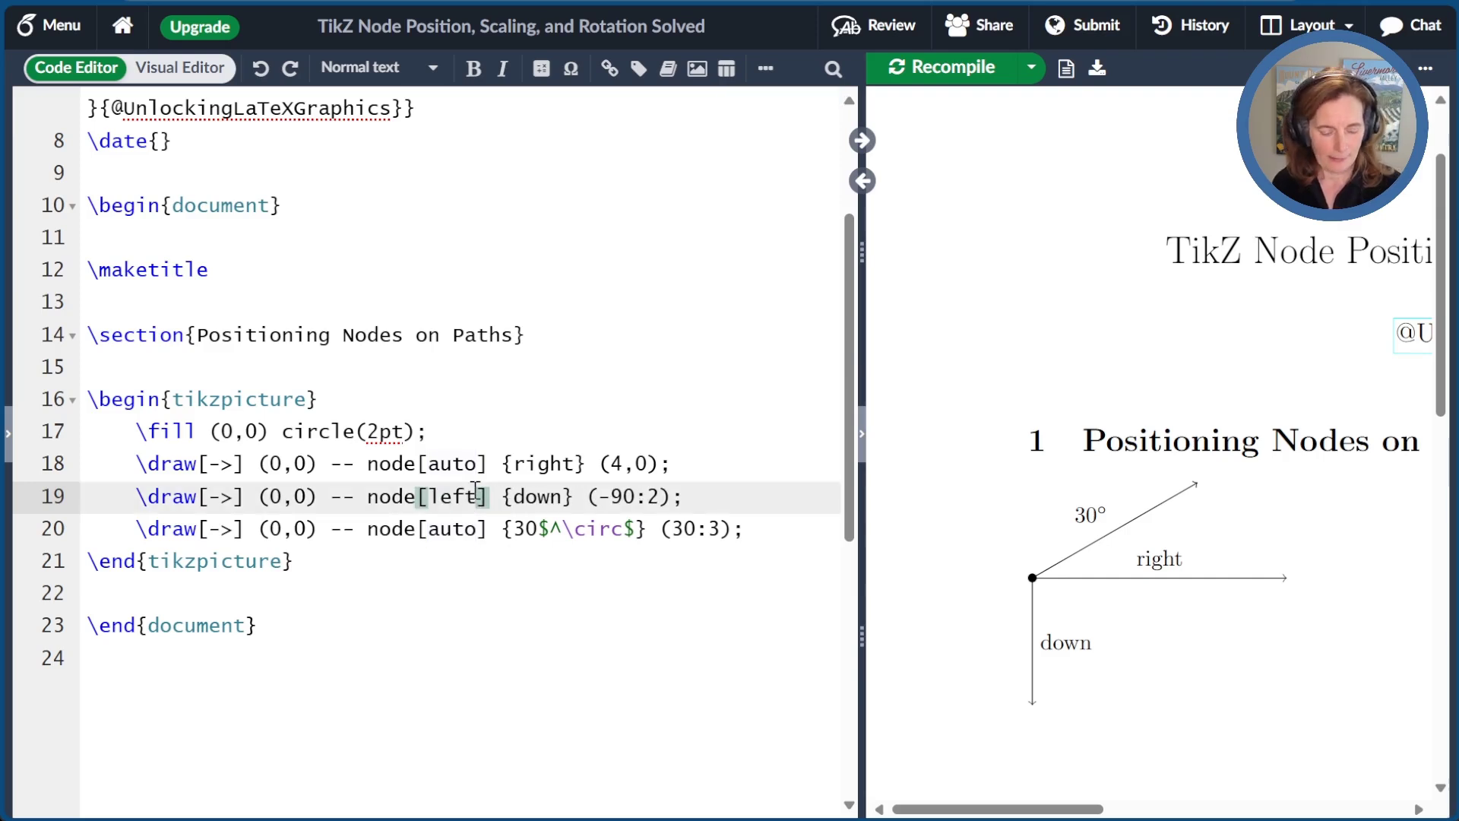
key(ctrl+s)
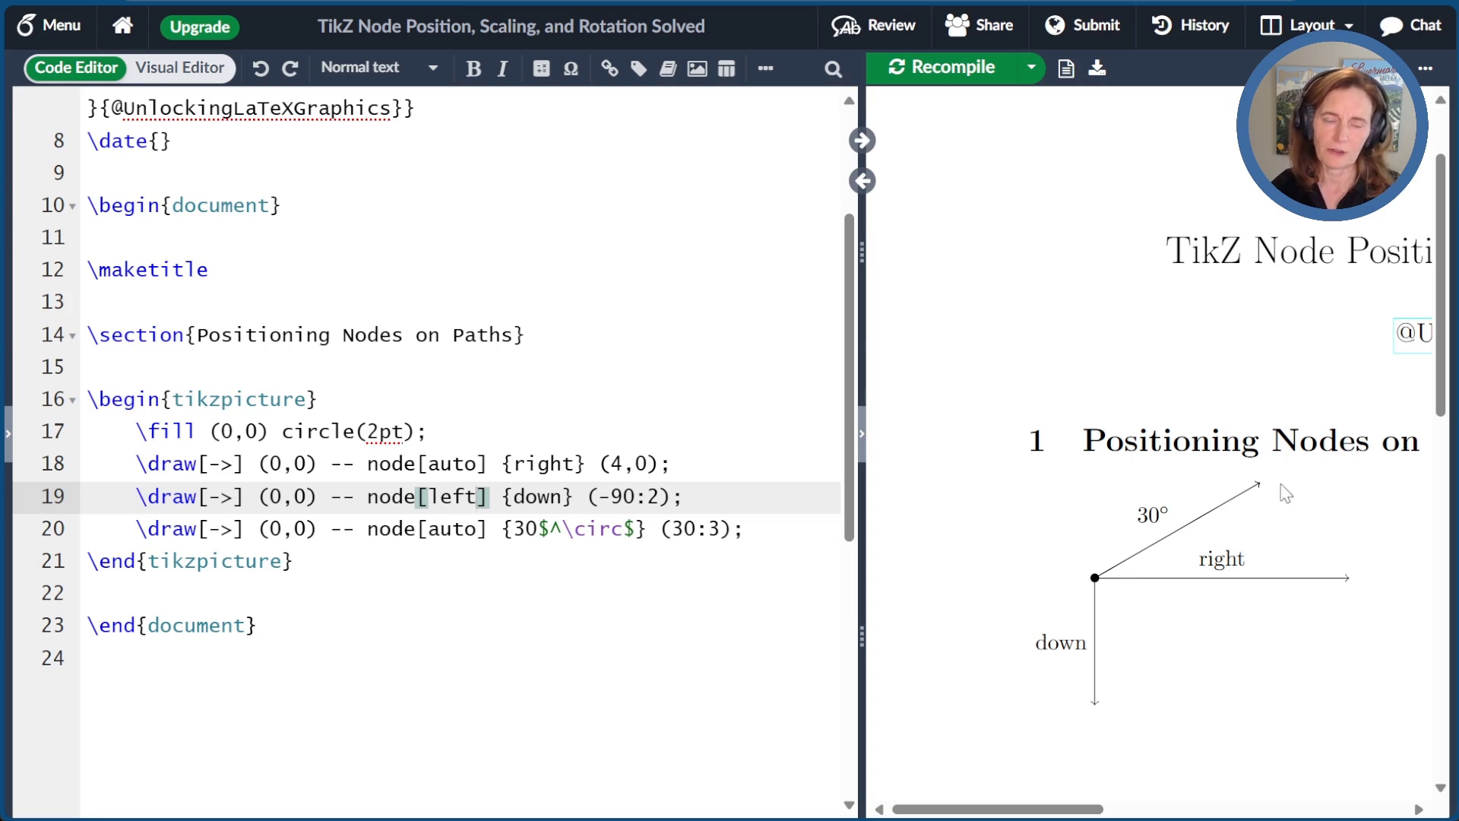
Add [every node/.append style={draw=red,very thin}] to the tikzpicture and recompile
click(371, 405)
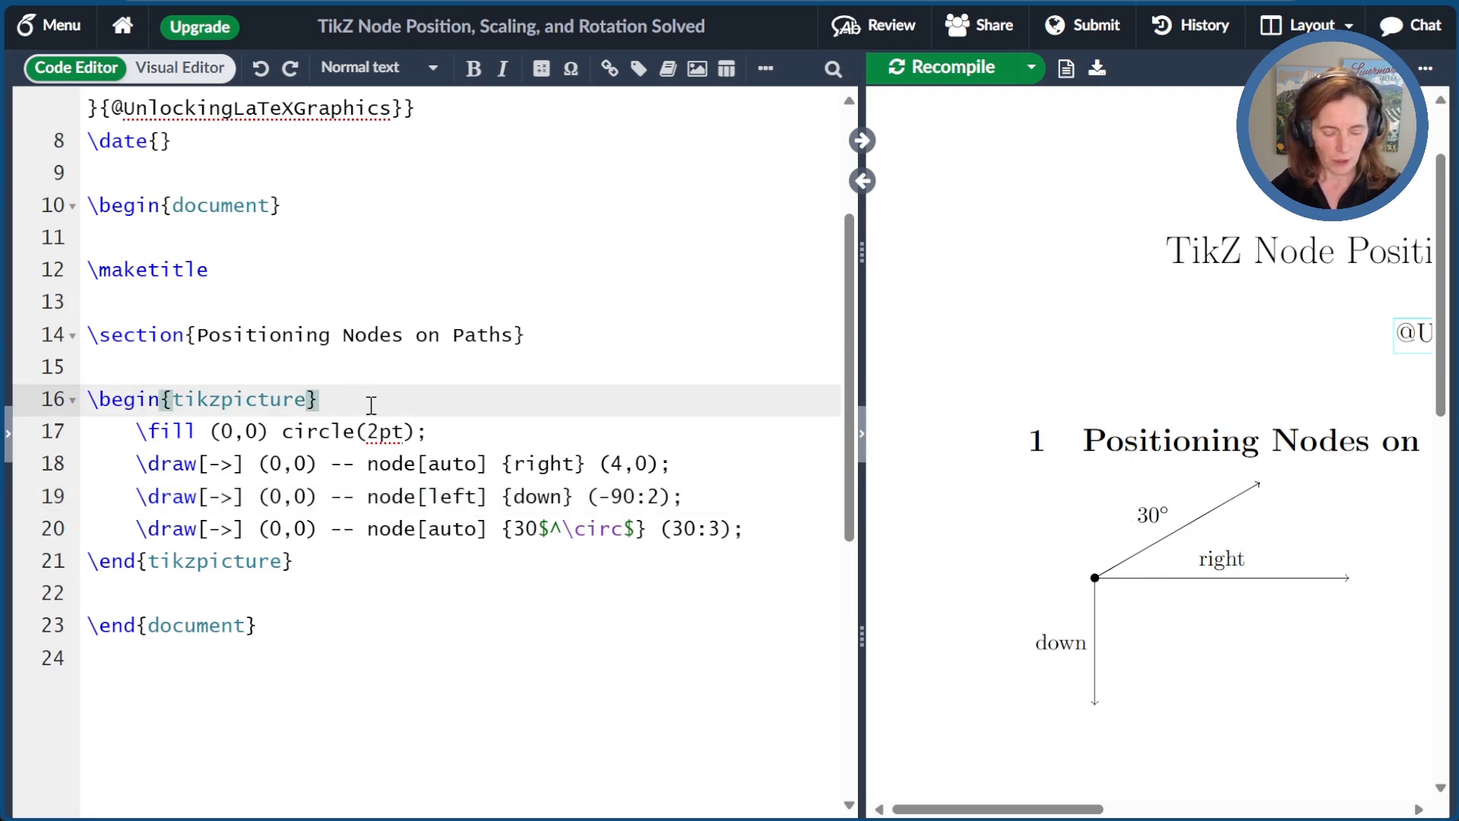
text([every node/.append style={draw=red,very thin}])
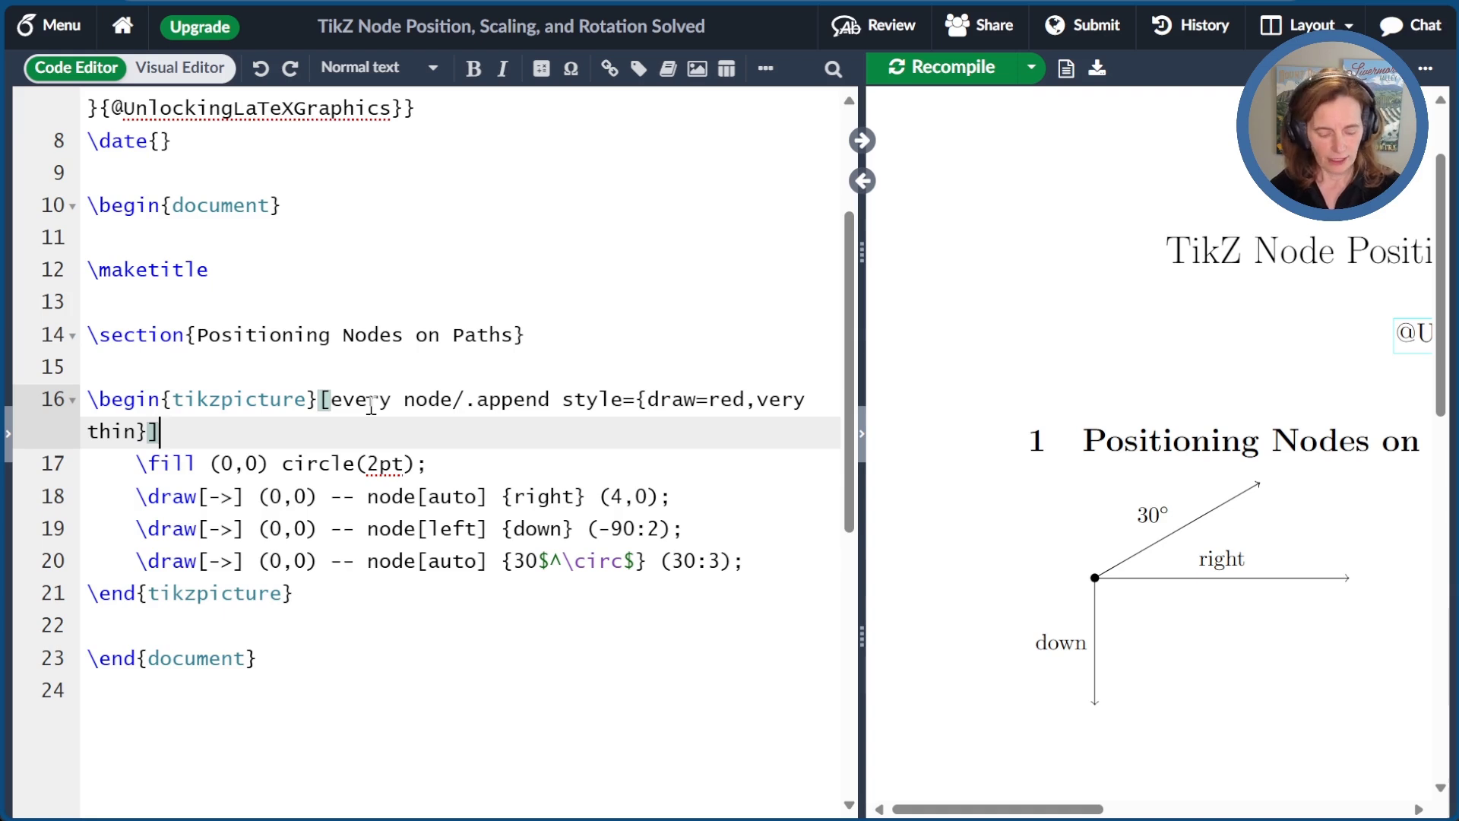
key(ctrl+s)
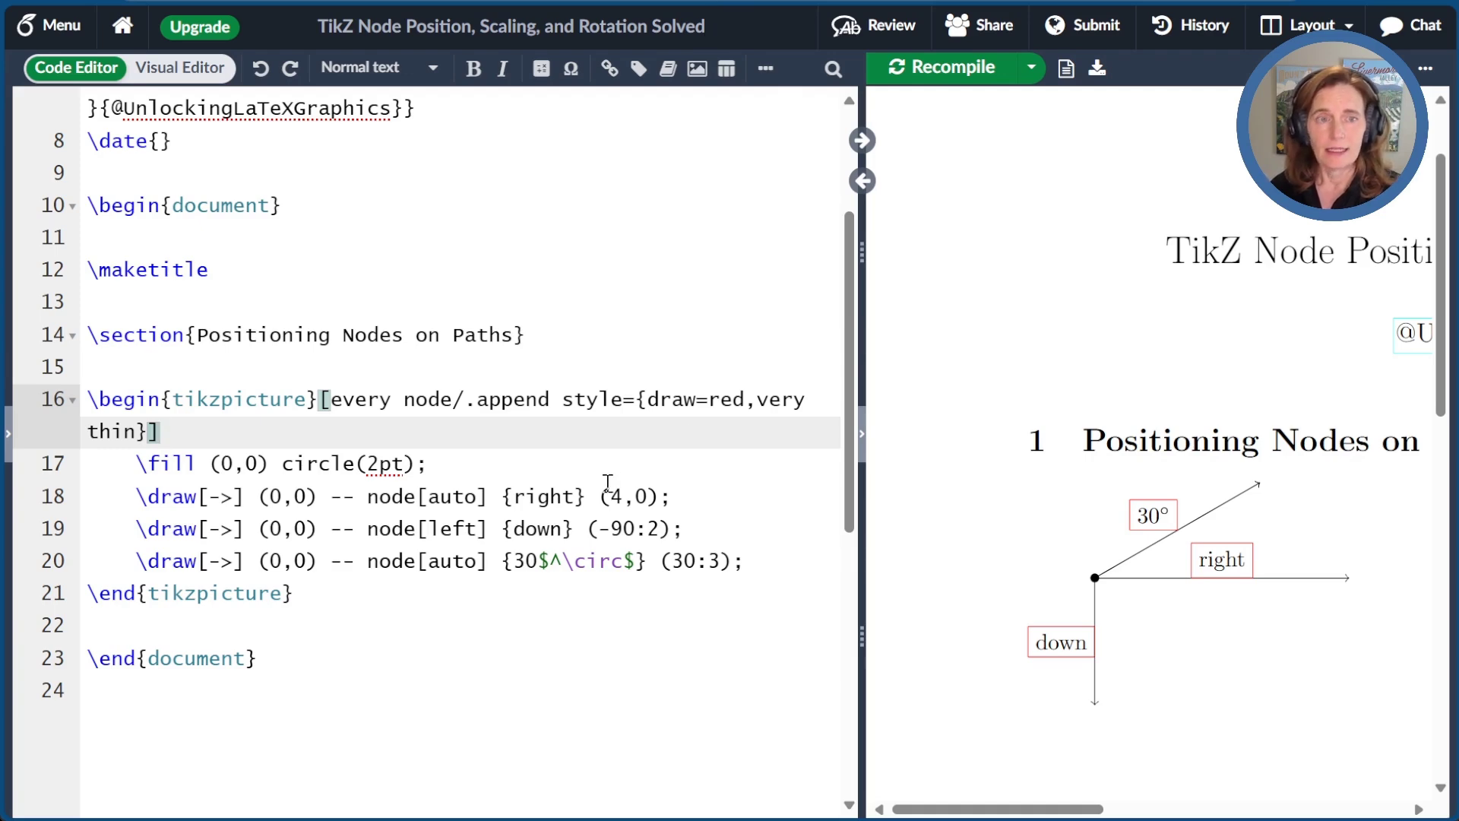
click(480, 498)
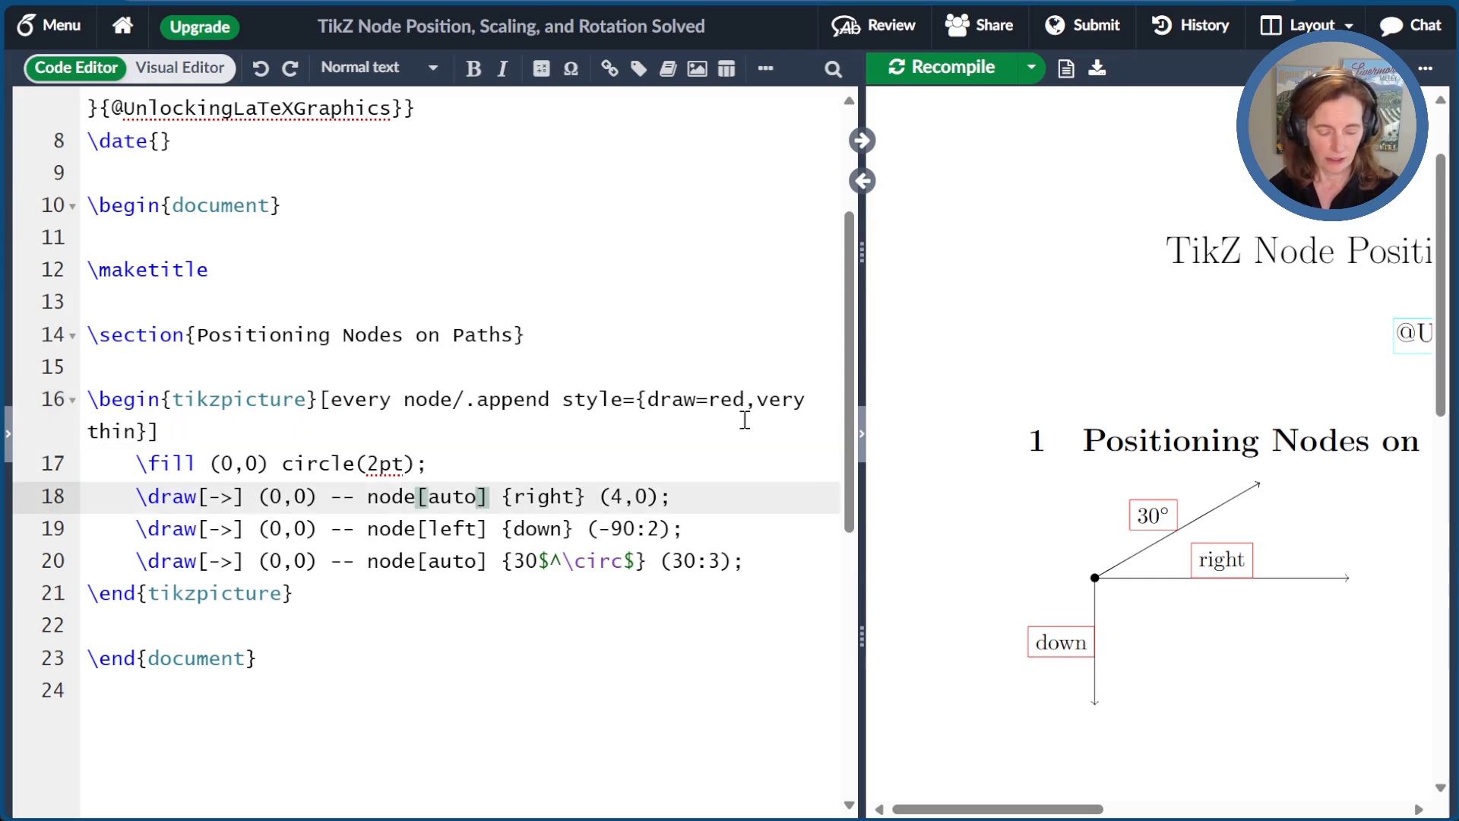
Set the right label's options to auto,pos=0.8 and recompile
text(pos=0.8)
click(477, 498)
text(,)
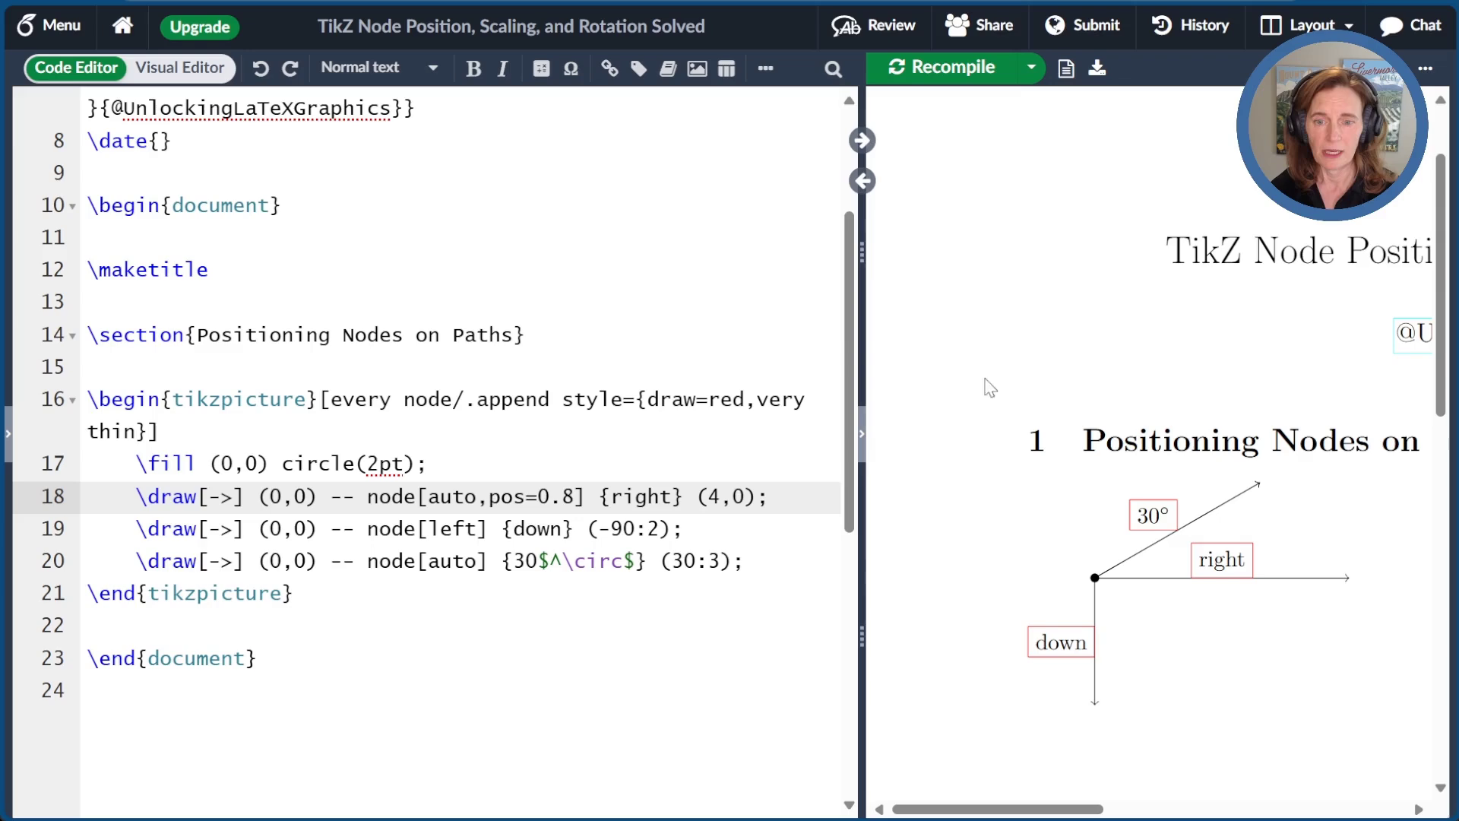
click(981, 70)
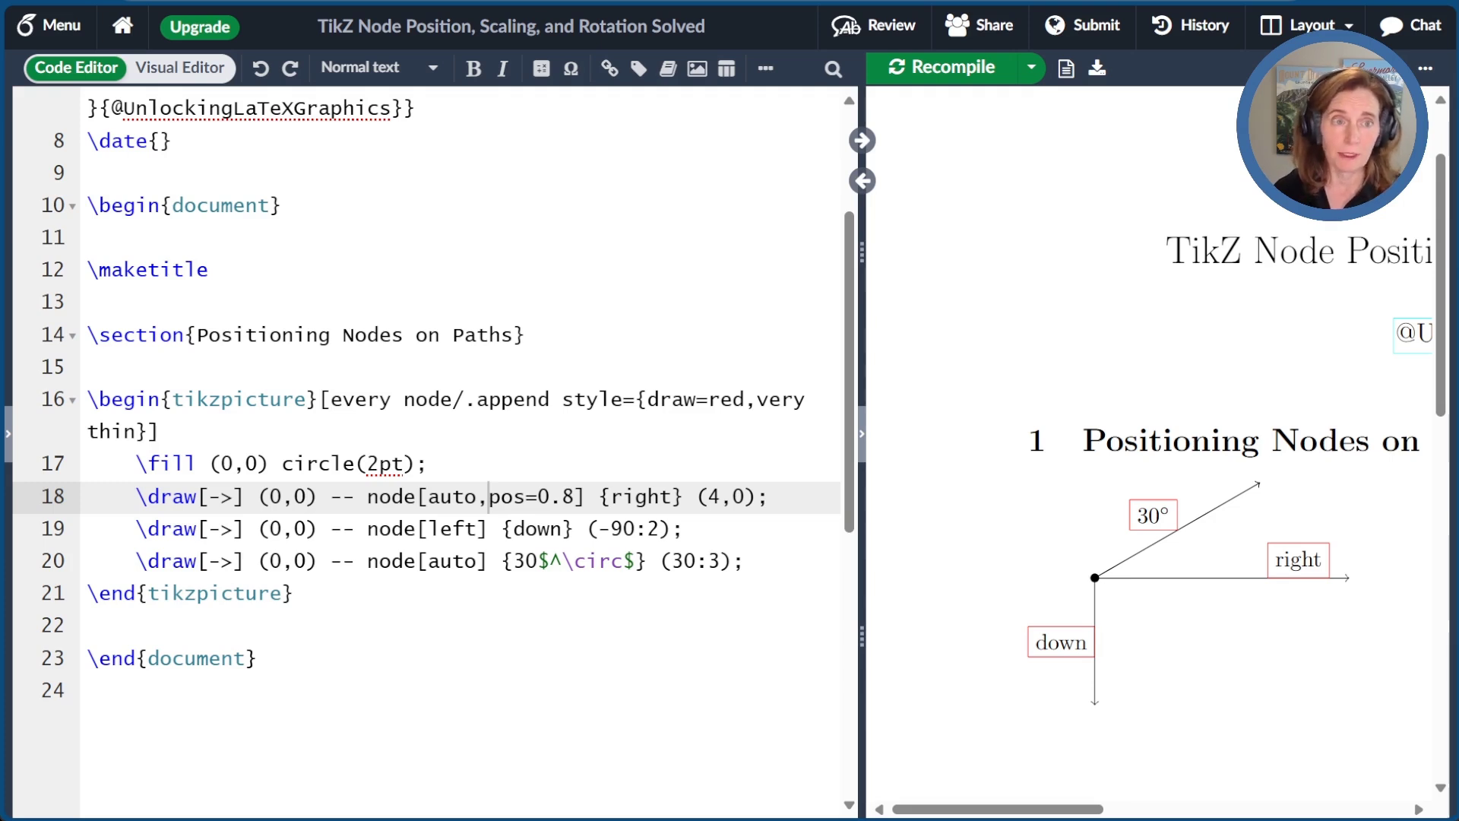
click(428, 621)
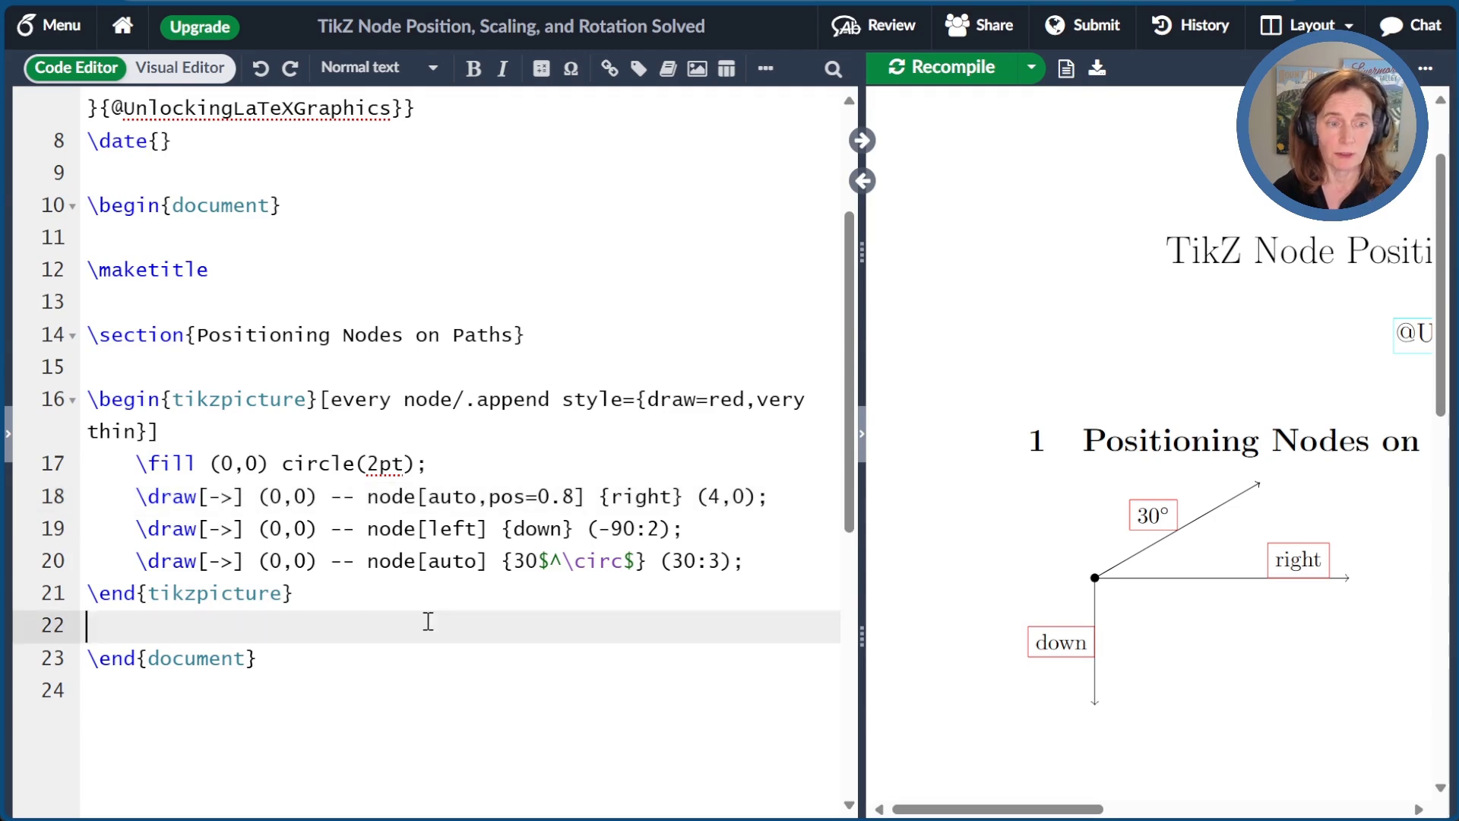
Paste a copy of the diagram under a new 'Angling Nodes on Paths' section and recompile
key(Return)
key(Return)
key(Up)
text(\section{Angling Nodes on Paths}  \begin{tikzpicture}[every node/.append style={draw=red,very thin}]     \fill (0,0) circle(2pt);     \draw[->] (0,0) -- node[auto,pos=0.8] {right} (0:4);     \draw[->] (0,0) -- node[left] {down} (-90:2);     \draw[->] (0,0) -- node[auto] {30$^\circ$} (30:3); \end{tikzpicture})
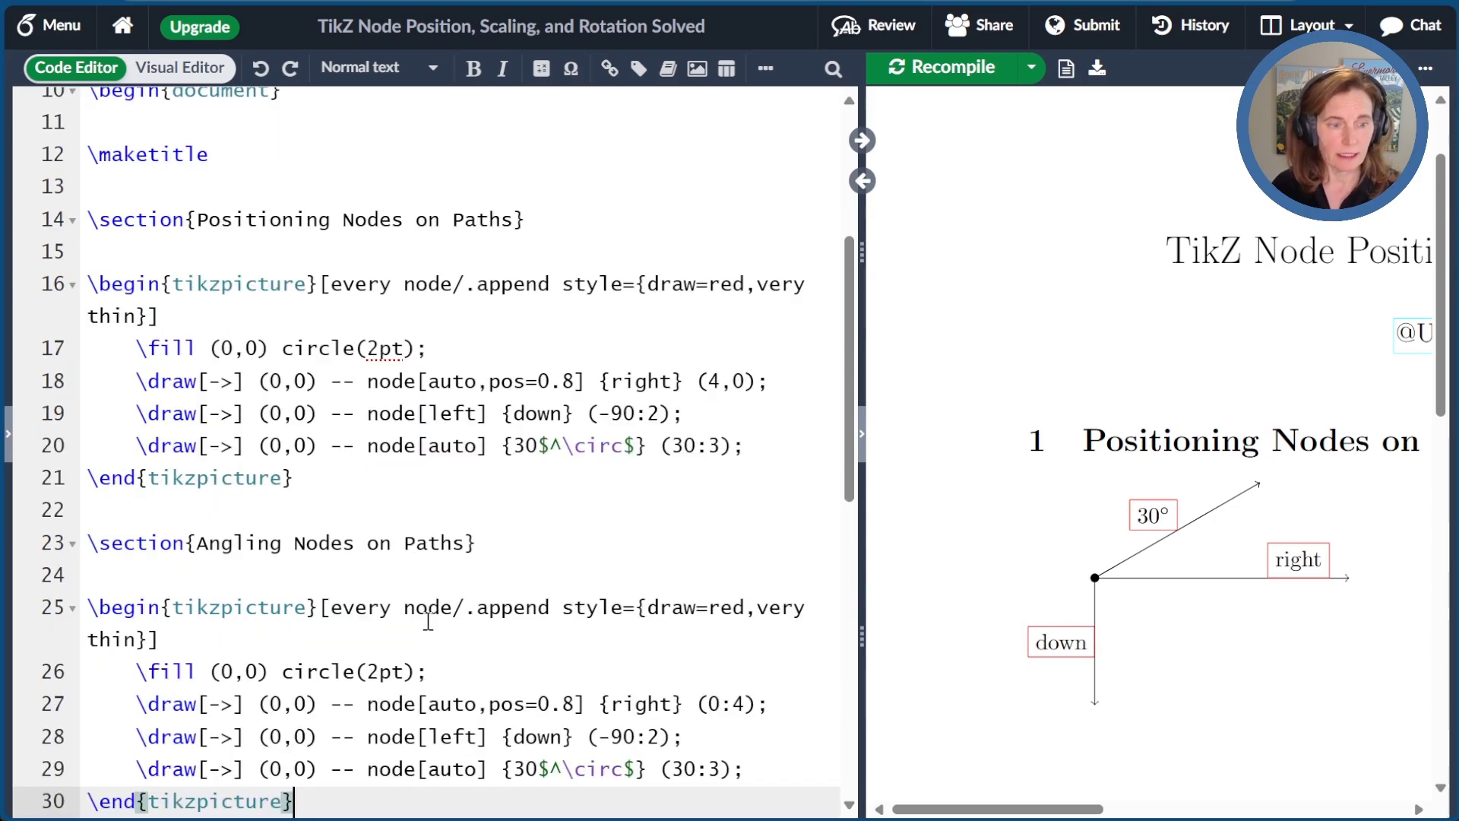
scroll(370, 580, down, 3)
key(ctrl+s)
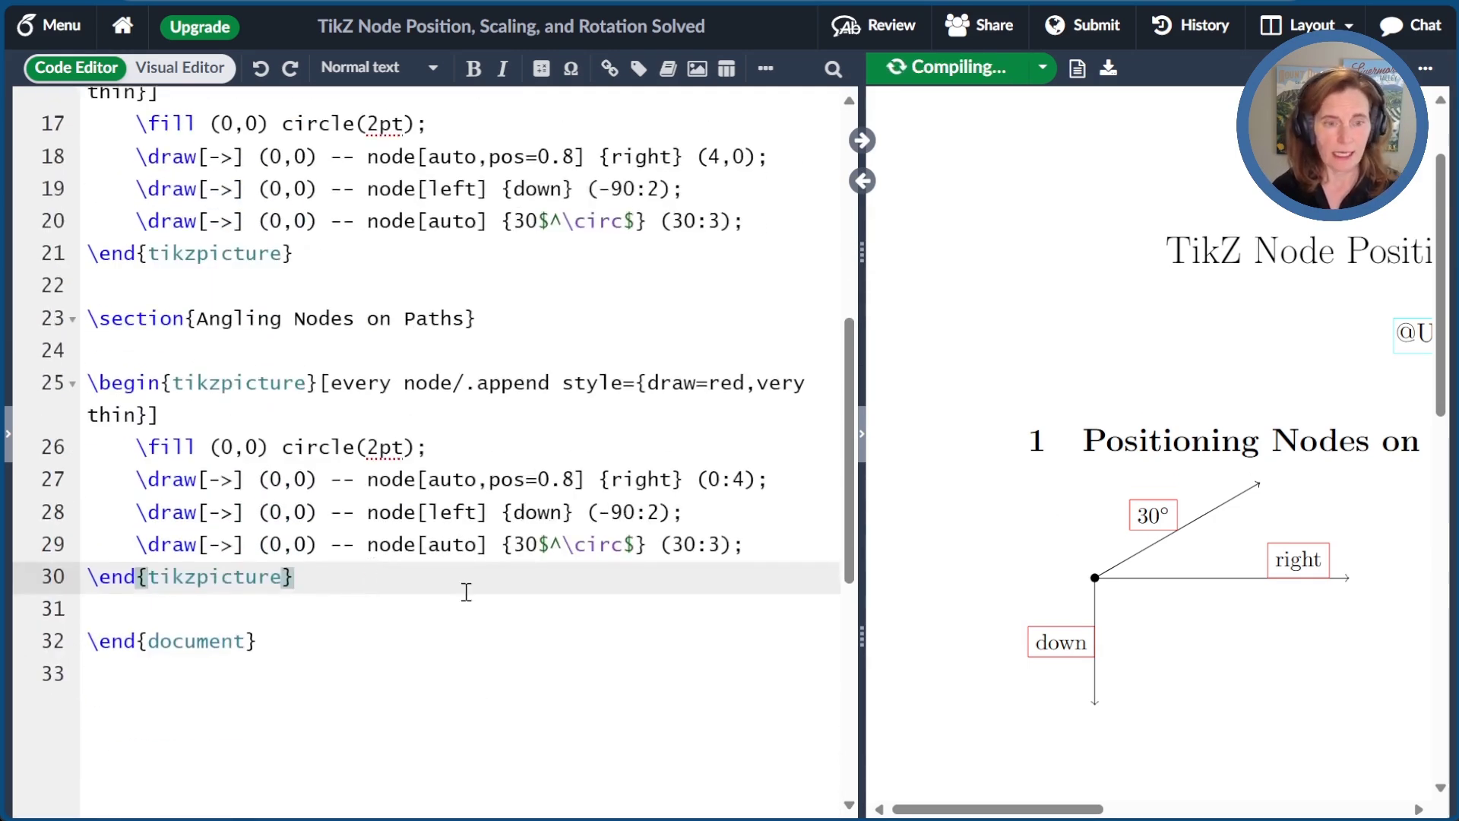
Add sloped to the 30° label's options
scroll(1294, 409, down, 3)
scroll(1294, 408, down, 2)
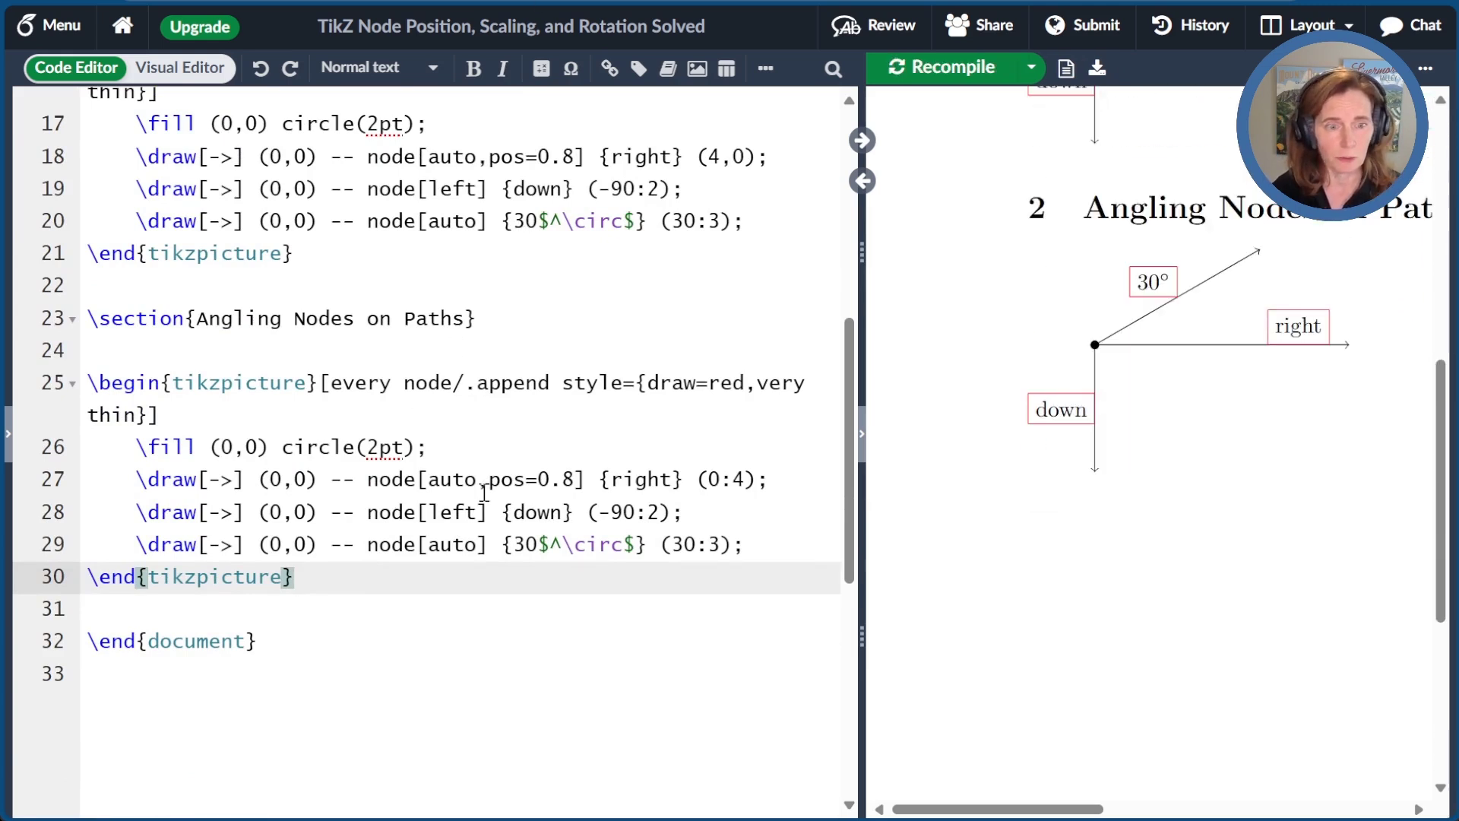
click(480, 547)
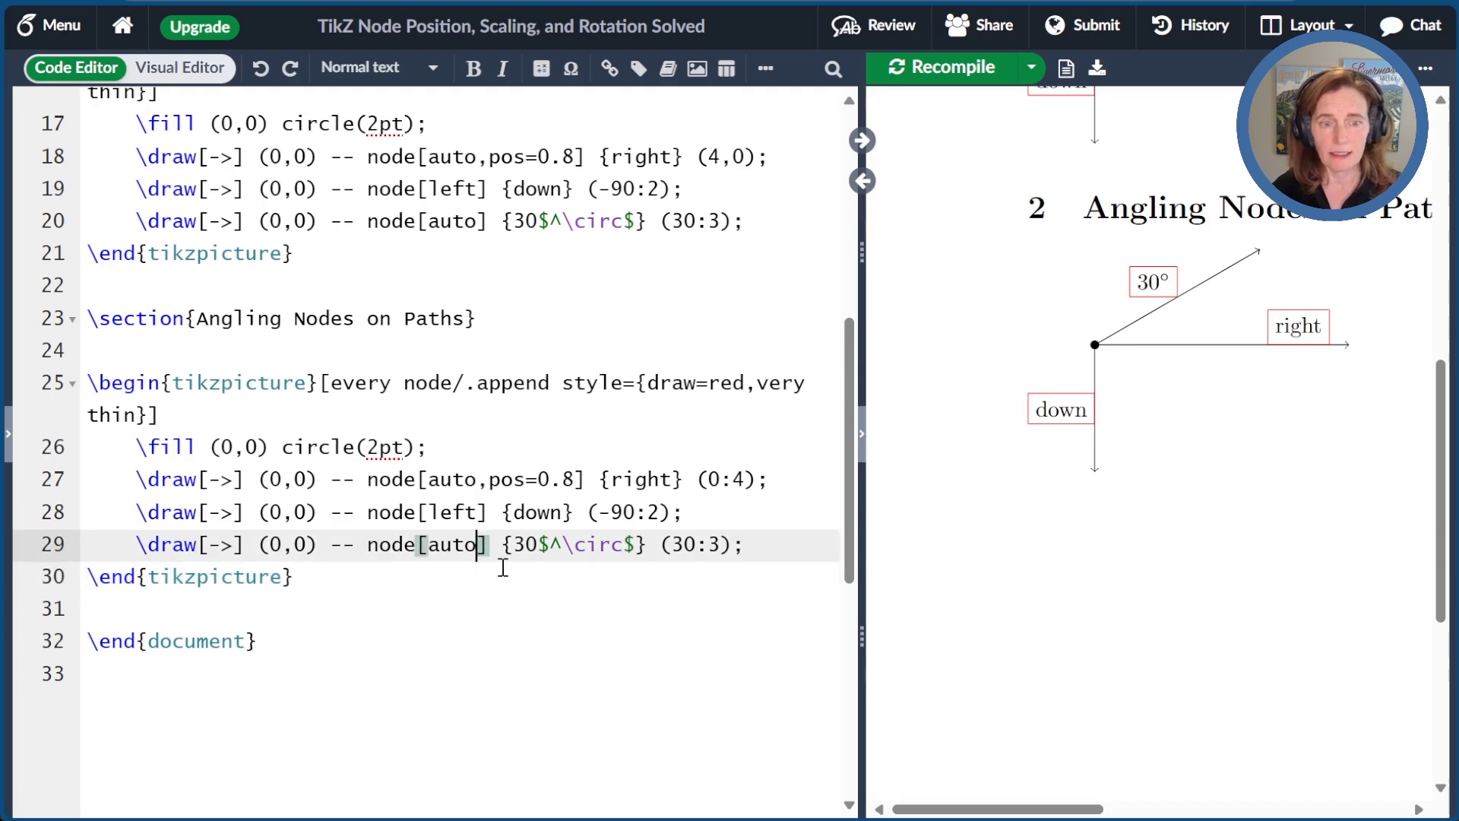
text(,s)
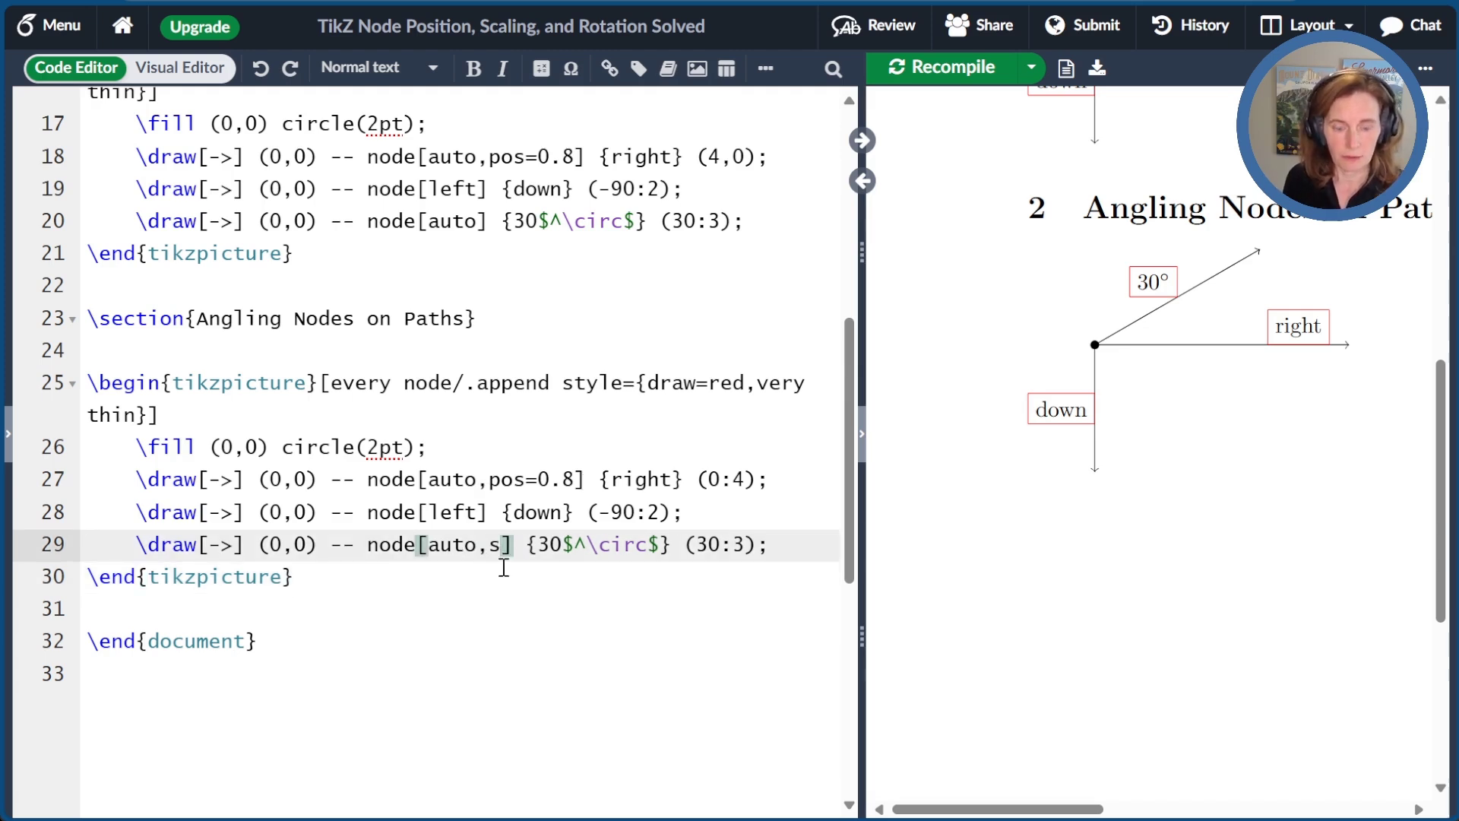
text(loped)
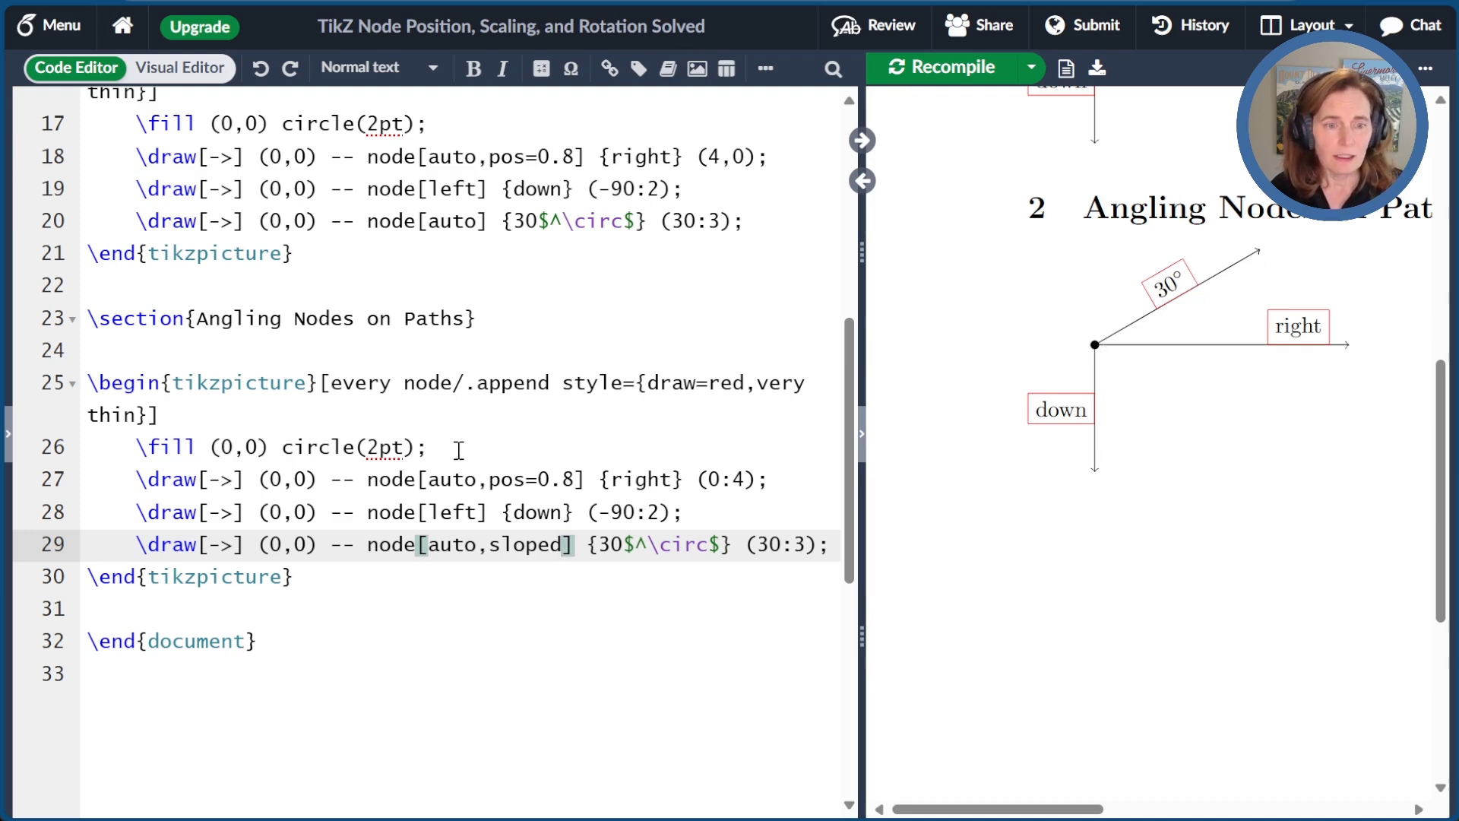
Try sloped and then auto placement on the down label, recompiling each time
click(475, 511)
text(,slo)
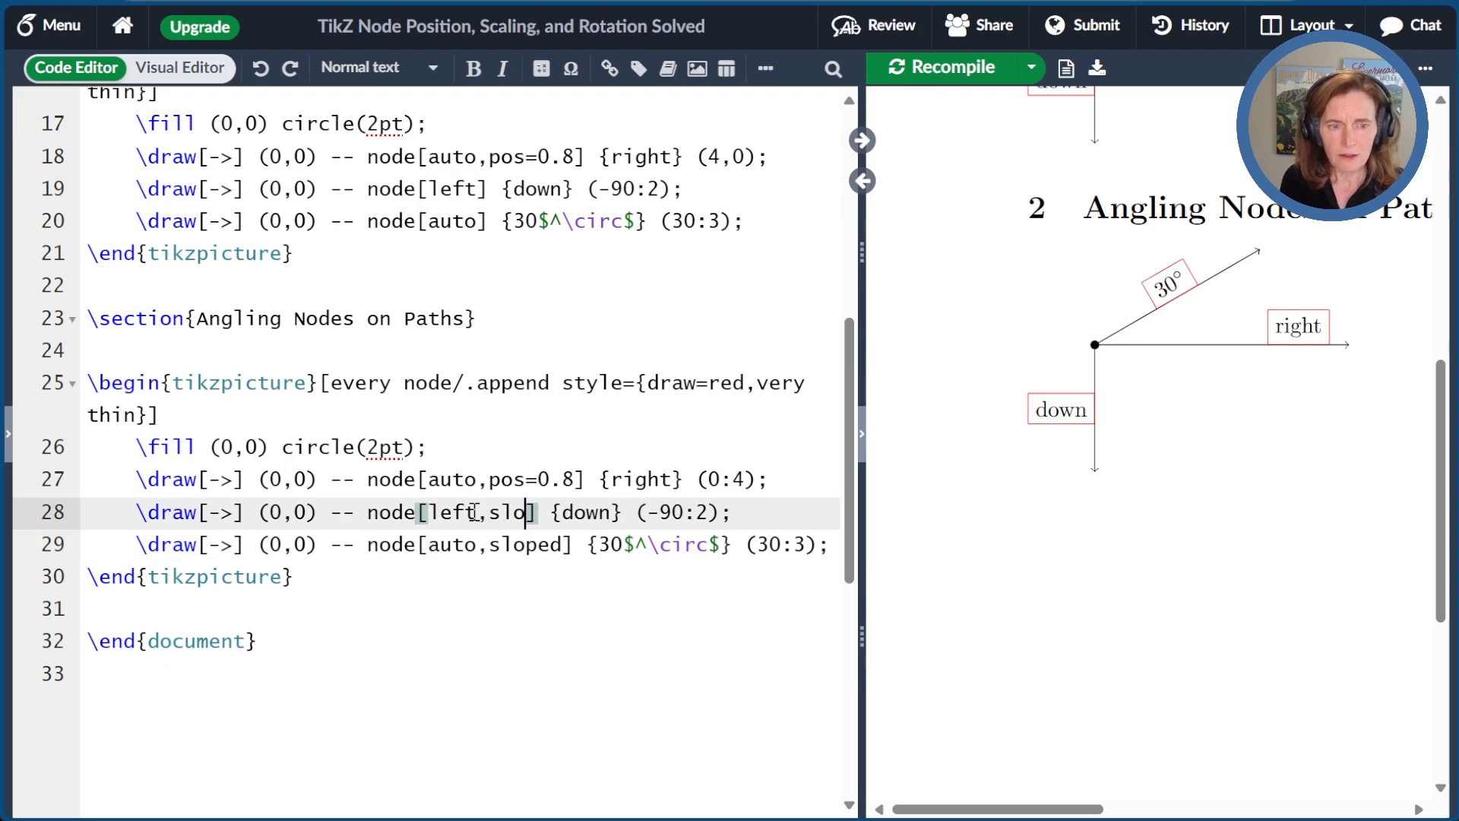
text(ped)
key(ctrl+s)
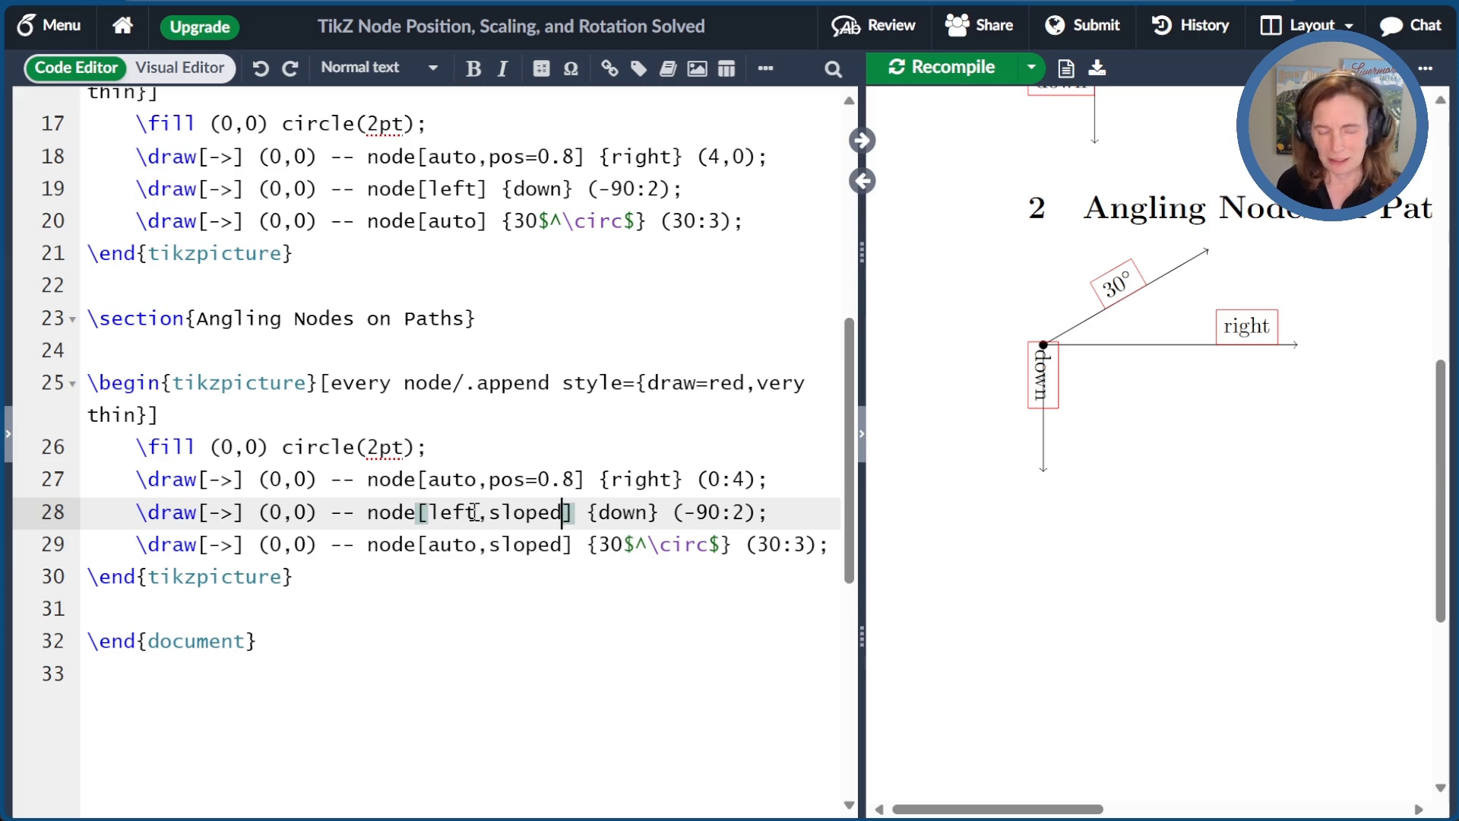
click(476, 511)
double_click(473, 512)
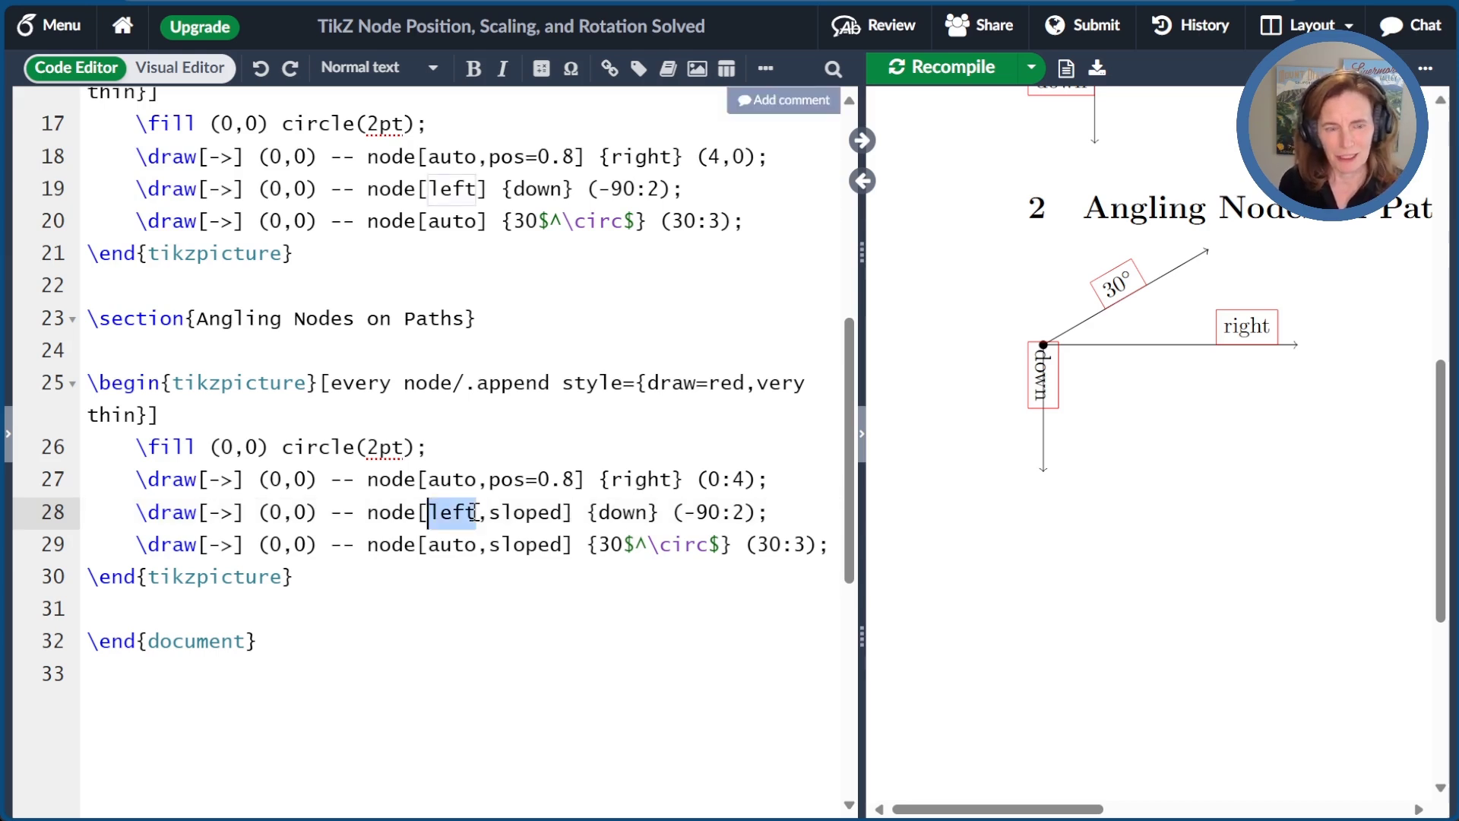
text(auto)
key(ctrl+s)
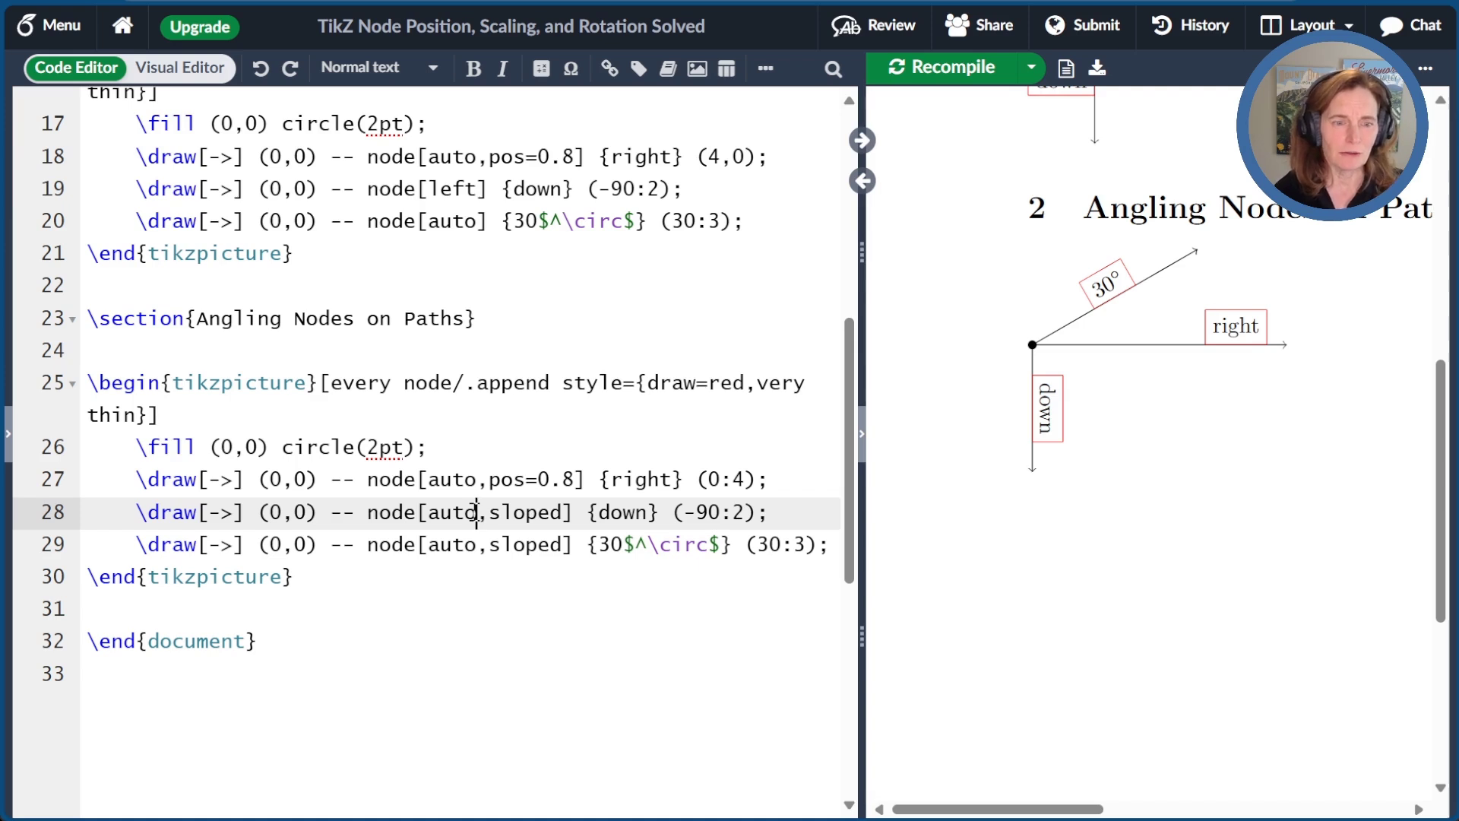
Set the down label's options to rotate=90,above and recompile
drag(428, 512, 567, 517)
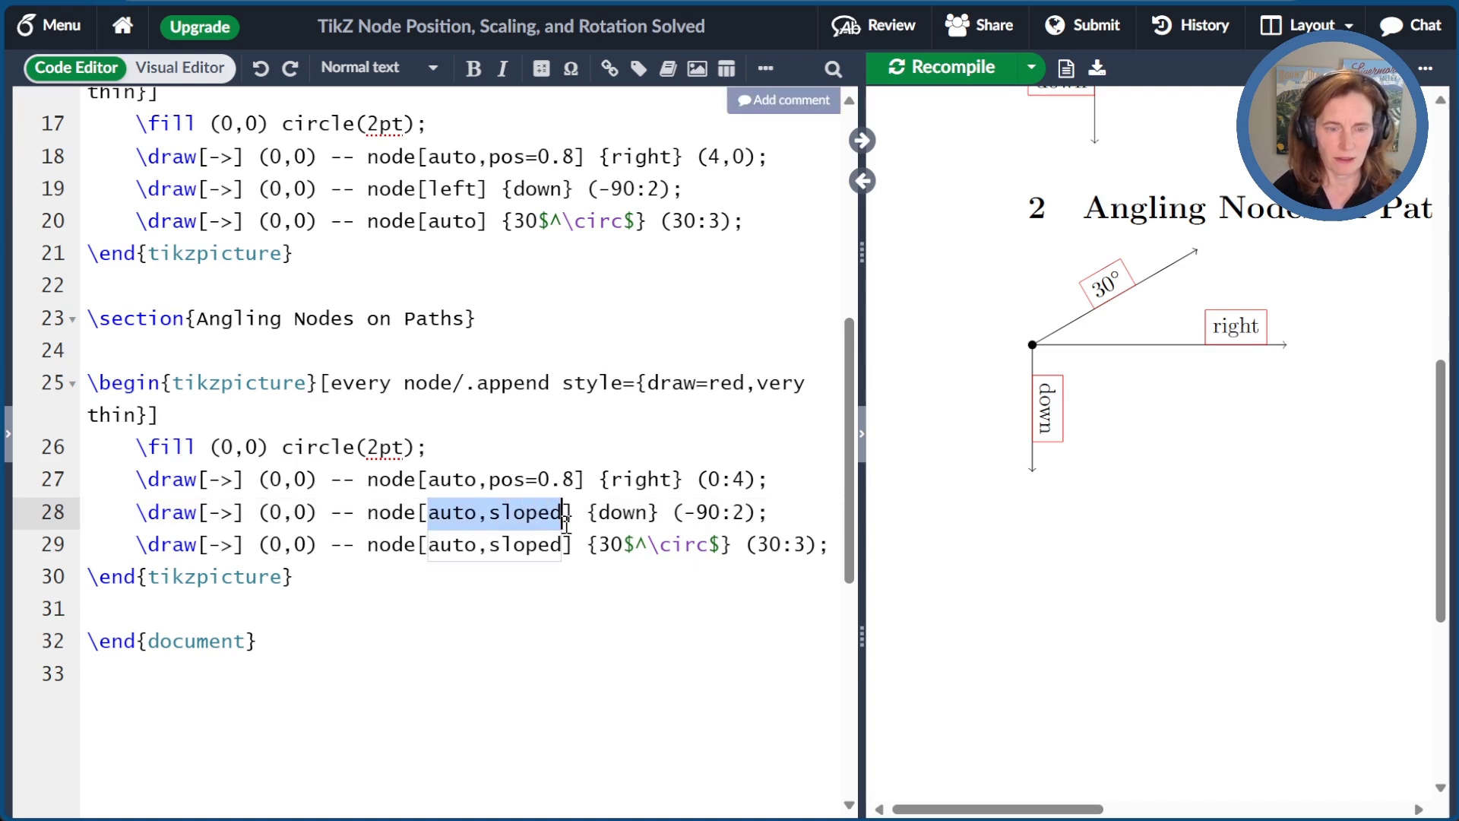
text(rotate=90,above)
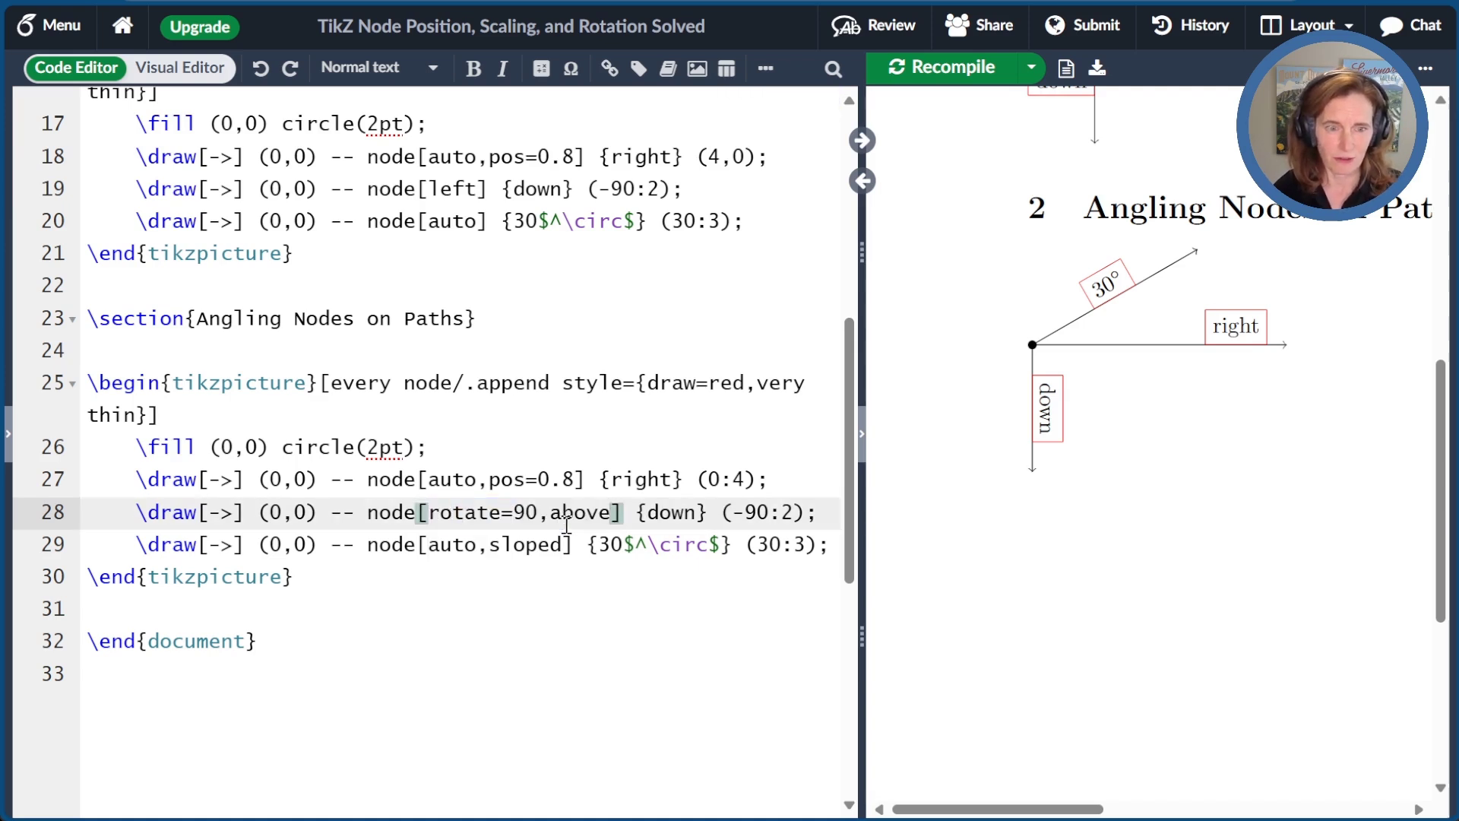
key(ctrl+s)
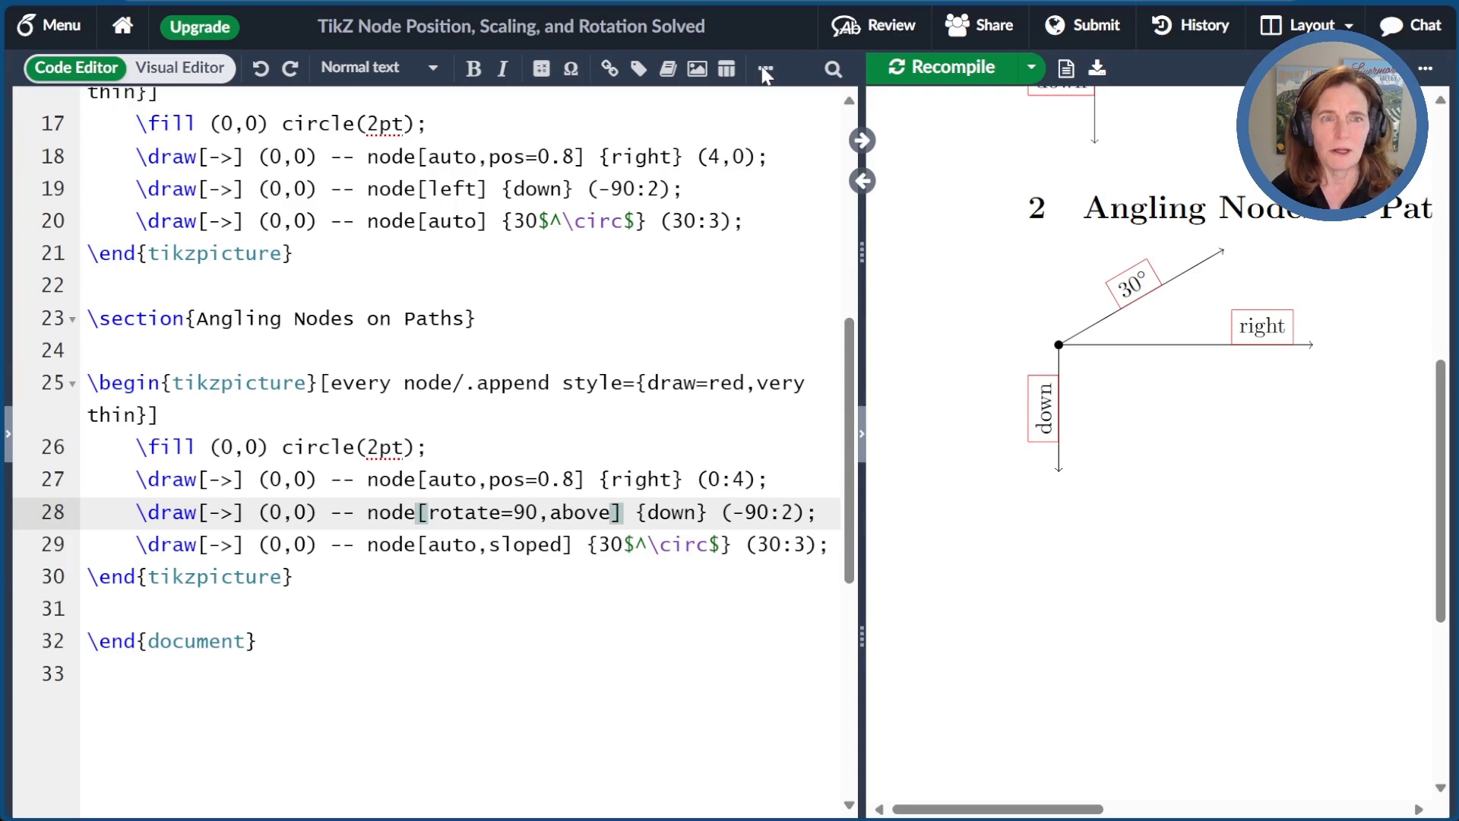
Add a bend left arrow to (-45:3) with an auto, sloped 'bend left' label and recompile
click(836, 546)
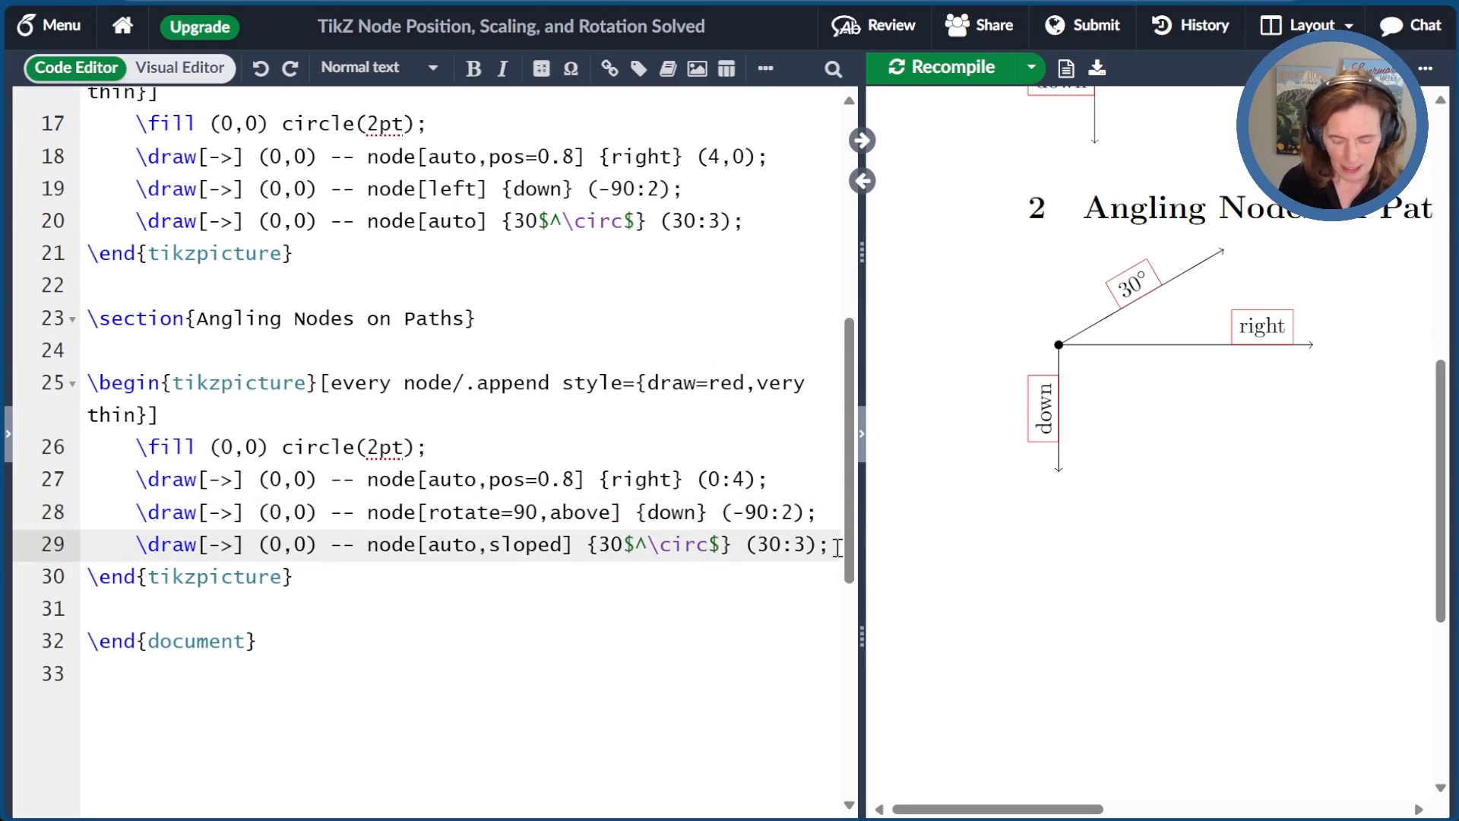
key(Return)
text(\draw[->] (0,0) to[bend left] node[auto,sloped] {bend left} (-45:3);)
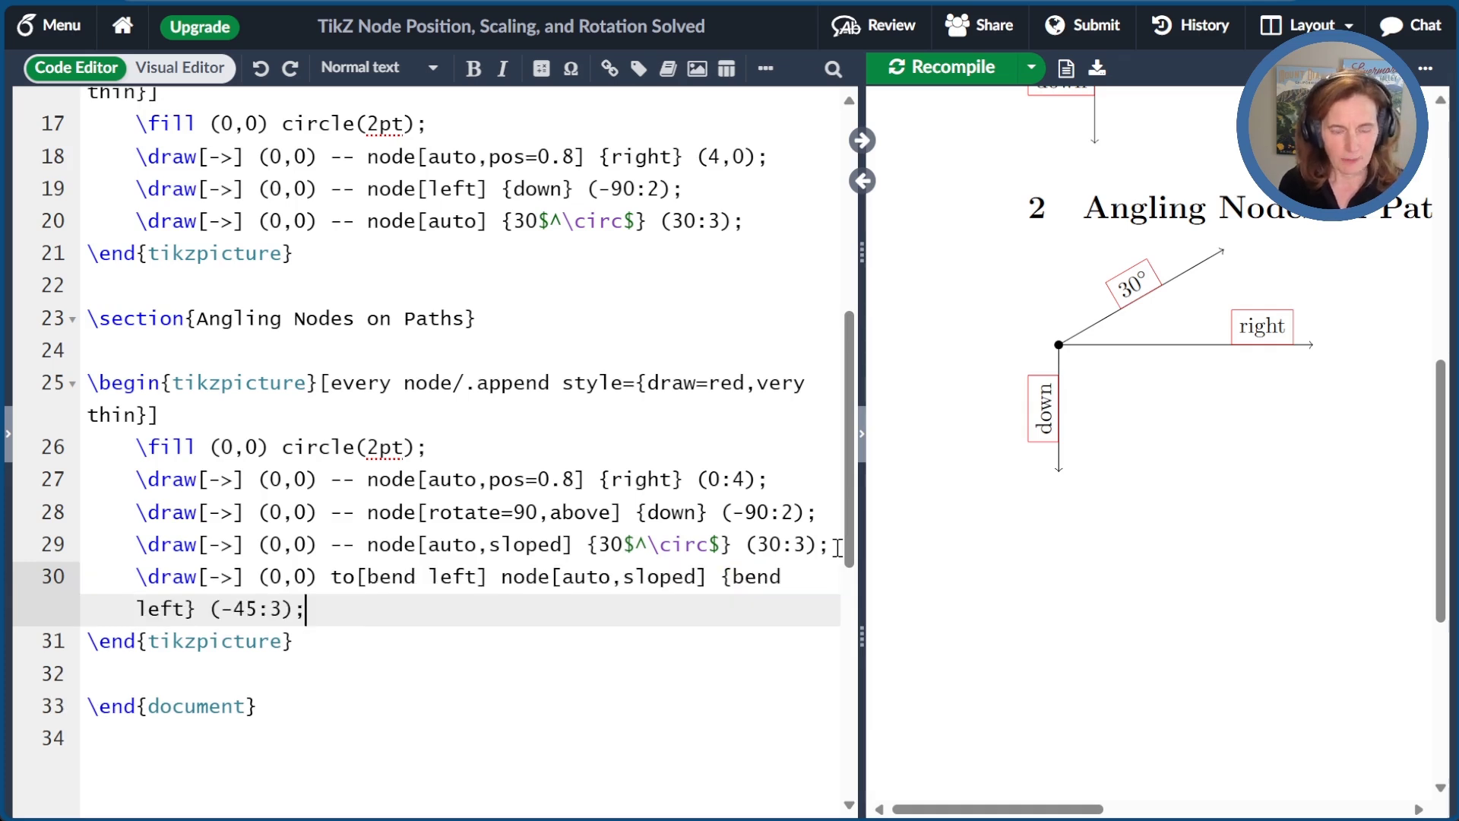
key(ctrl+s)
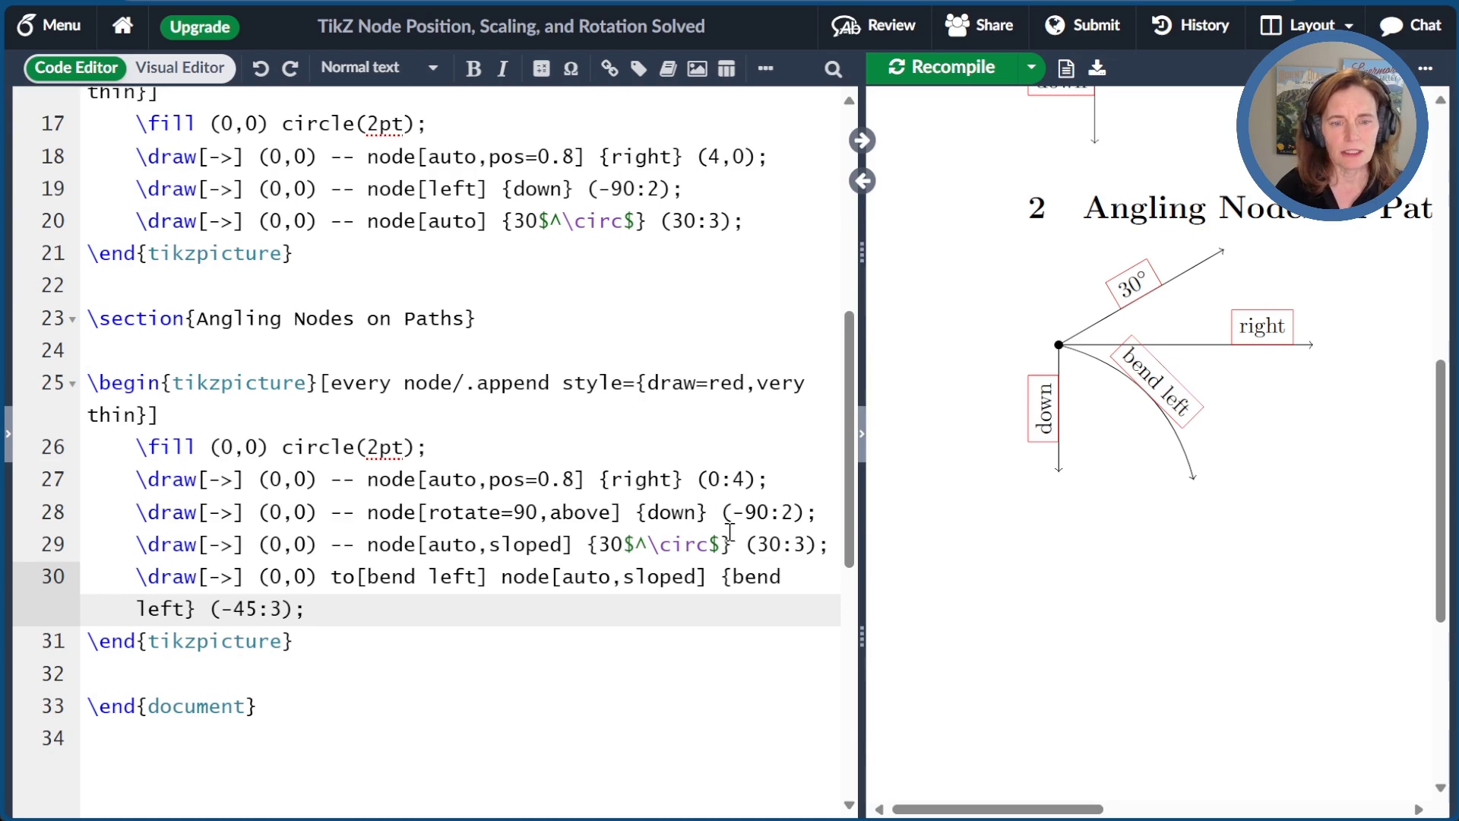
Move the bend left label to pos=0.7 and recompile
click(695, 577)
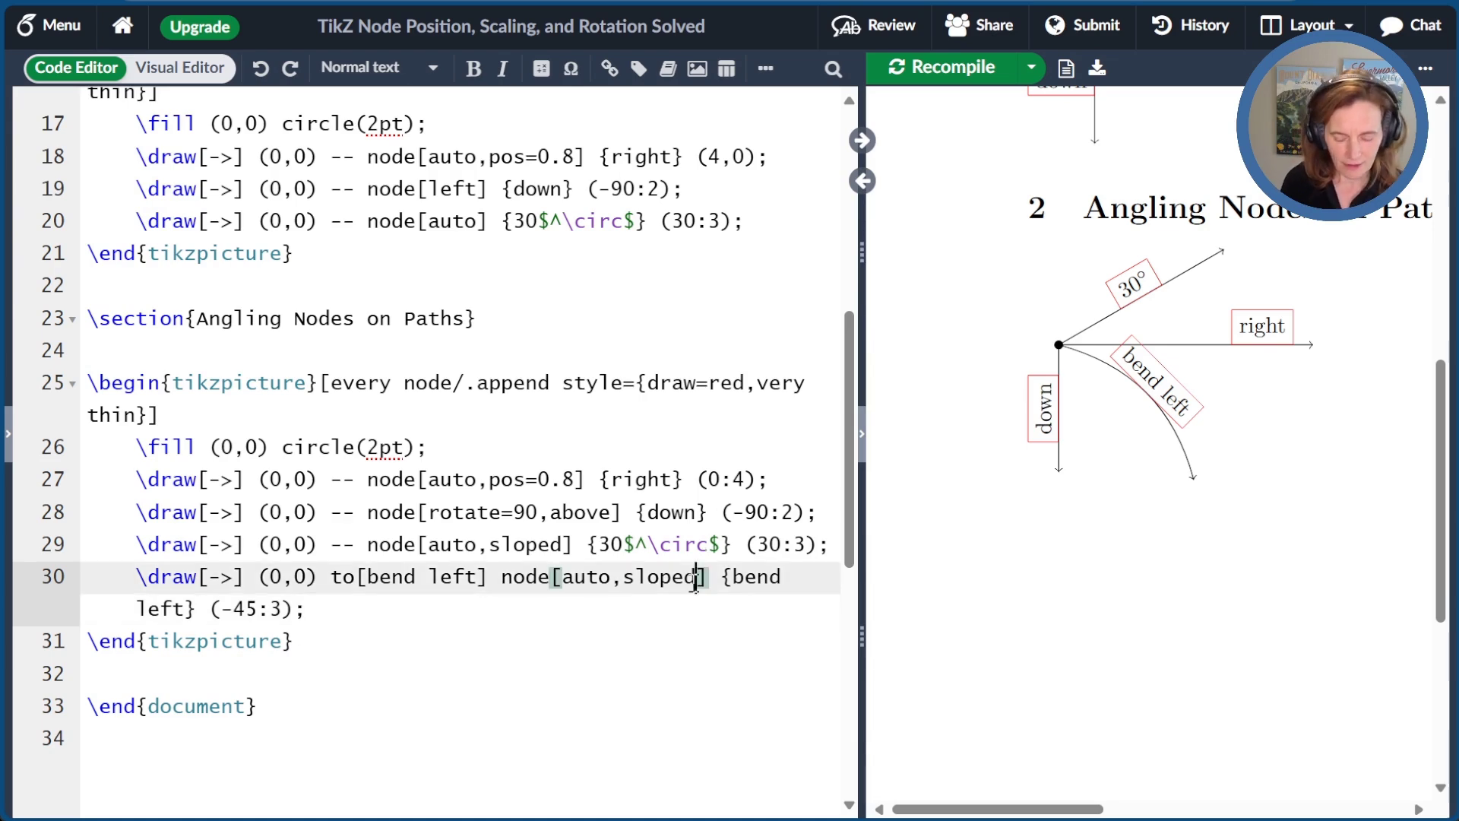
text(,pos=0.7)
key(ctrl+Return)
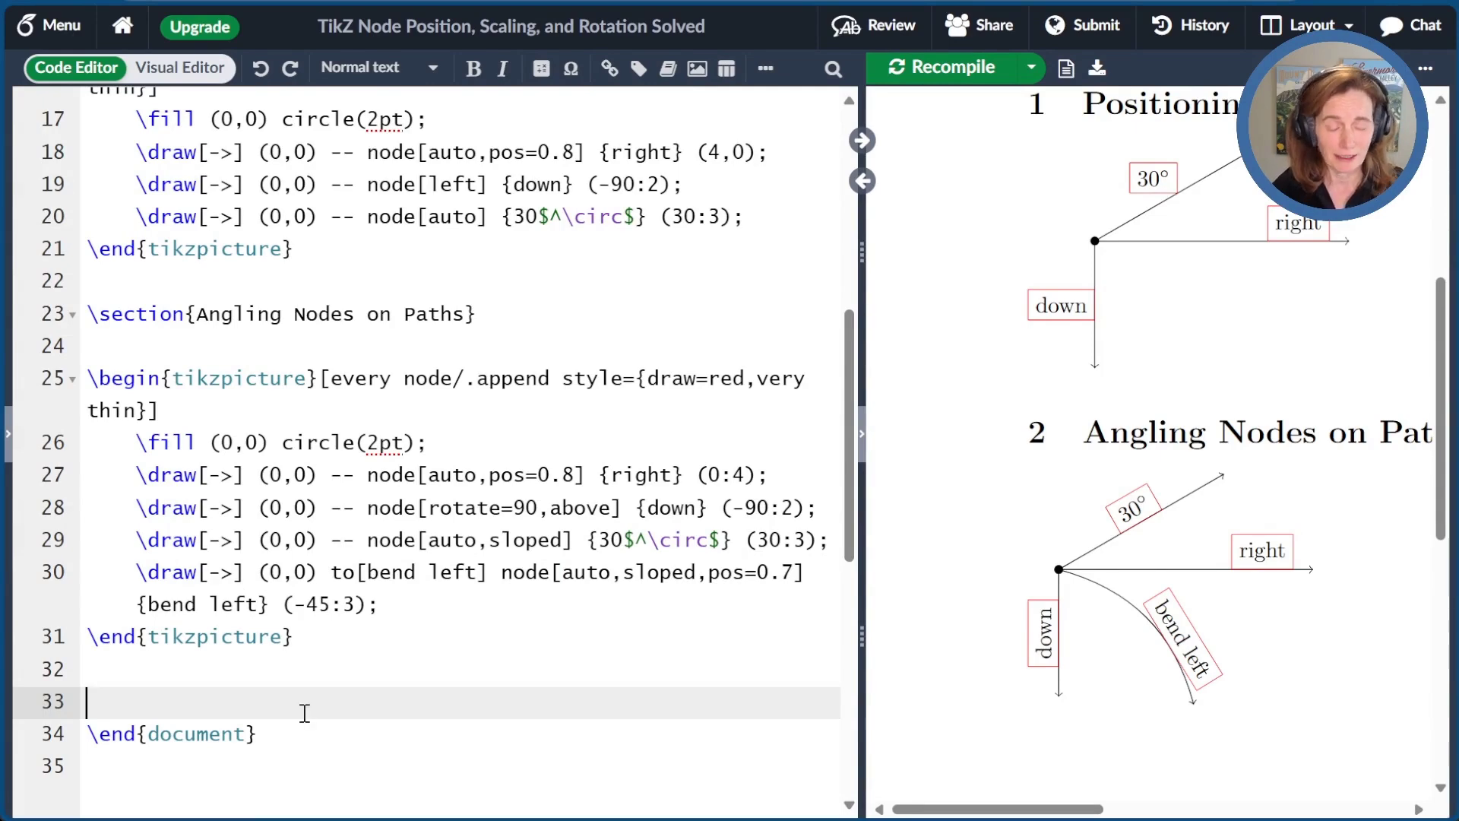
key(Return)
key(Return)
key(Up)
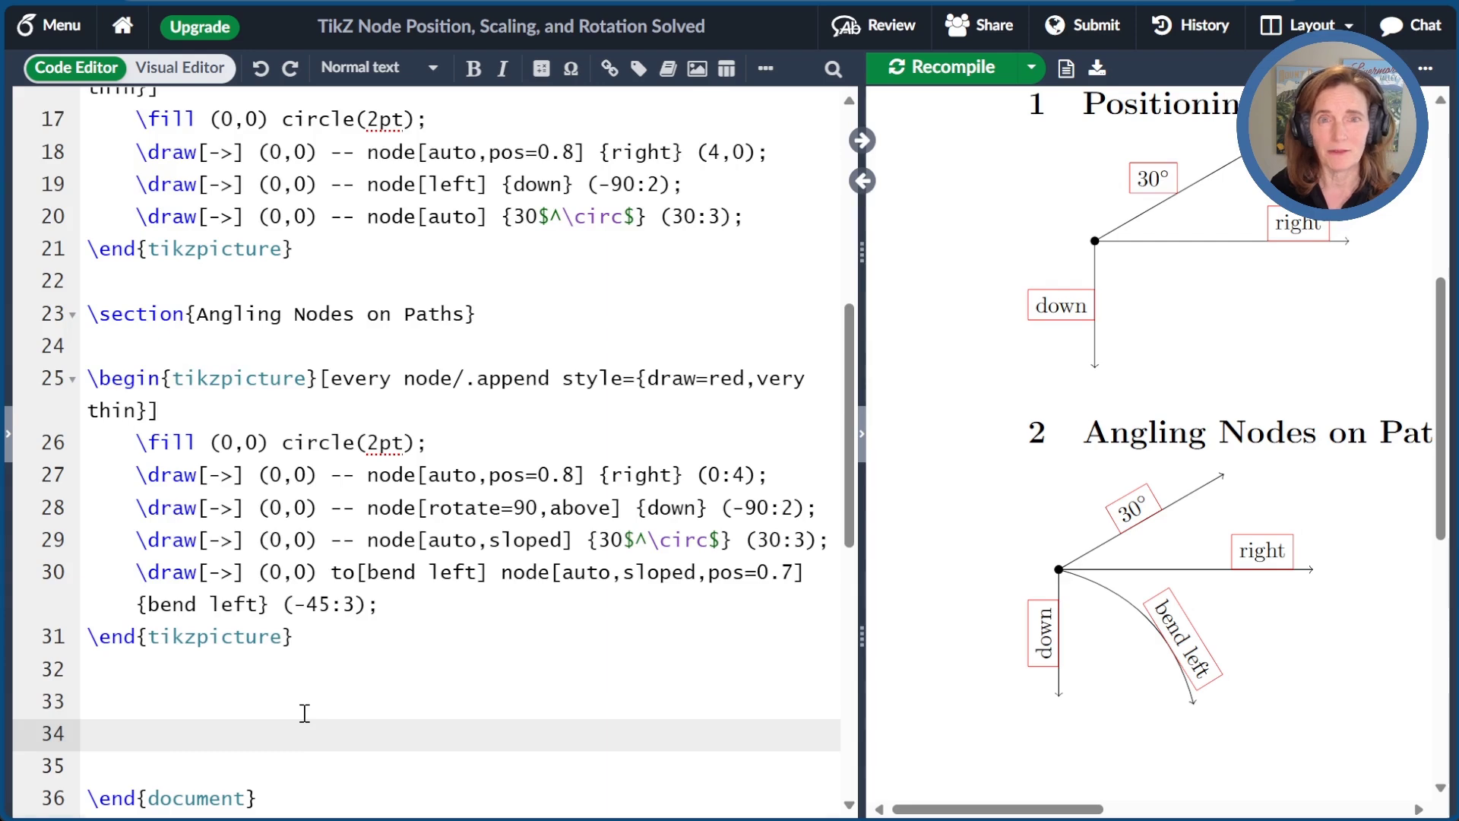
Paste the Scaling of Nodes graph code before \end{document} and recompile the document
text(\section{Scaling of Nodes}  \begin{tikzpicture}[     circ/.style={blue, circle, draw, font=\large},     weight/.style={inner sep=0.2em, auto, sloped},     every edge/.append style={magenta}     ]     \draw[help lines,draw=gray!25] grid (3,3);     \path (0,2) node[circ] (A) {A};     \node[circ,right=of A] (B) {B}     edge node[weight] {2} (A);     \node[circ,right=5mm of B] (C) {C}     edge[bend right=45] node[weight] {6} (A)     edge node[weight] {1} (B);     \path (3,0) node[circ] (D) {D}     edge node[weight] {5} (A)     edge node[weight] {2} (C); \end{tikzpicture})
scroll(304, 714, down, 2)
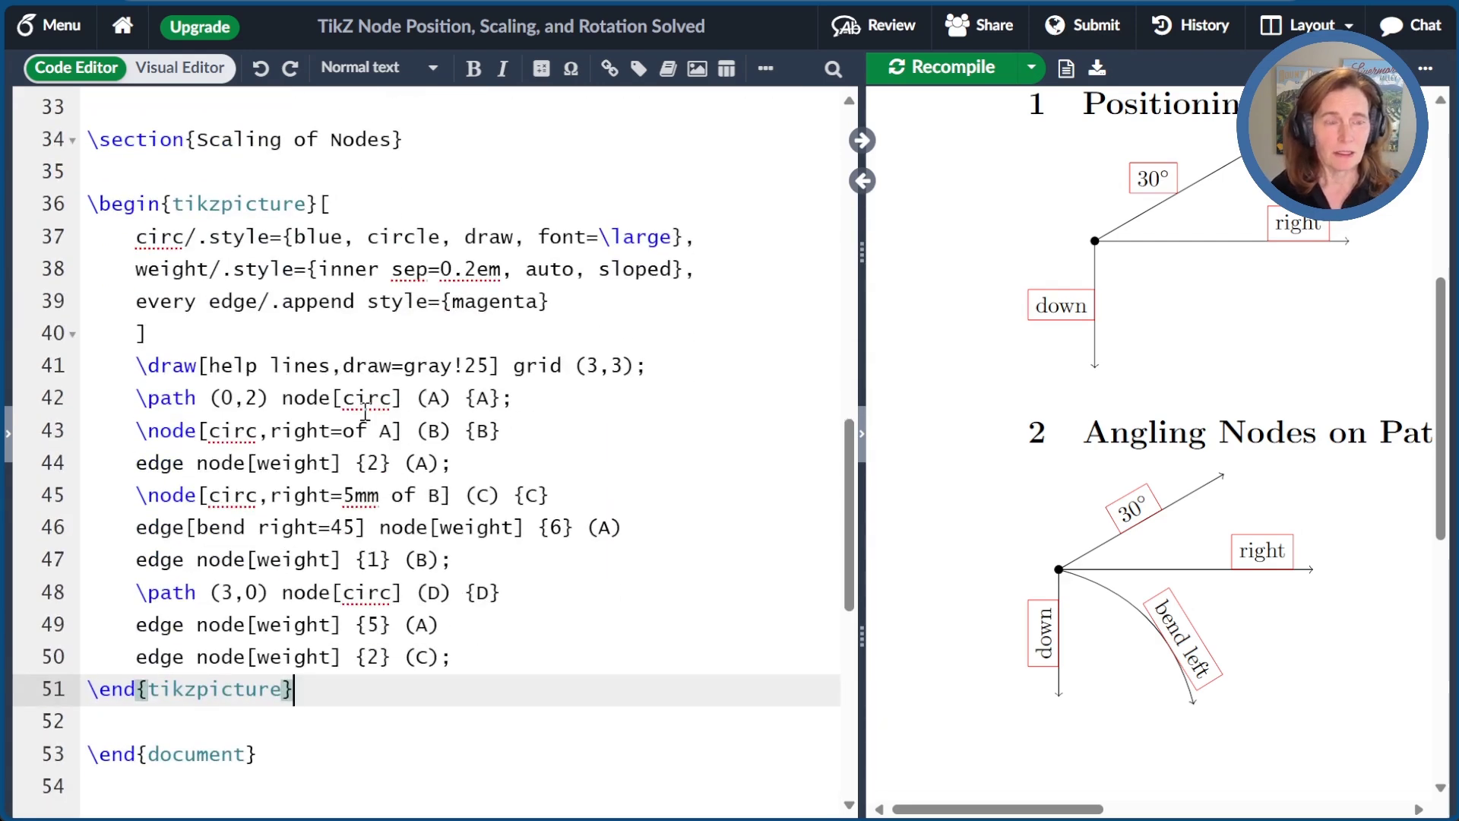
key(ctrl+s)
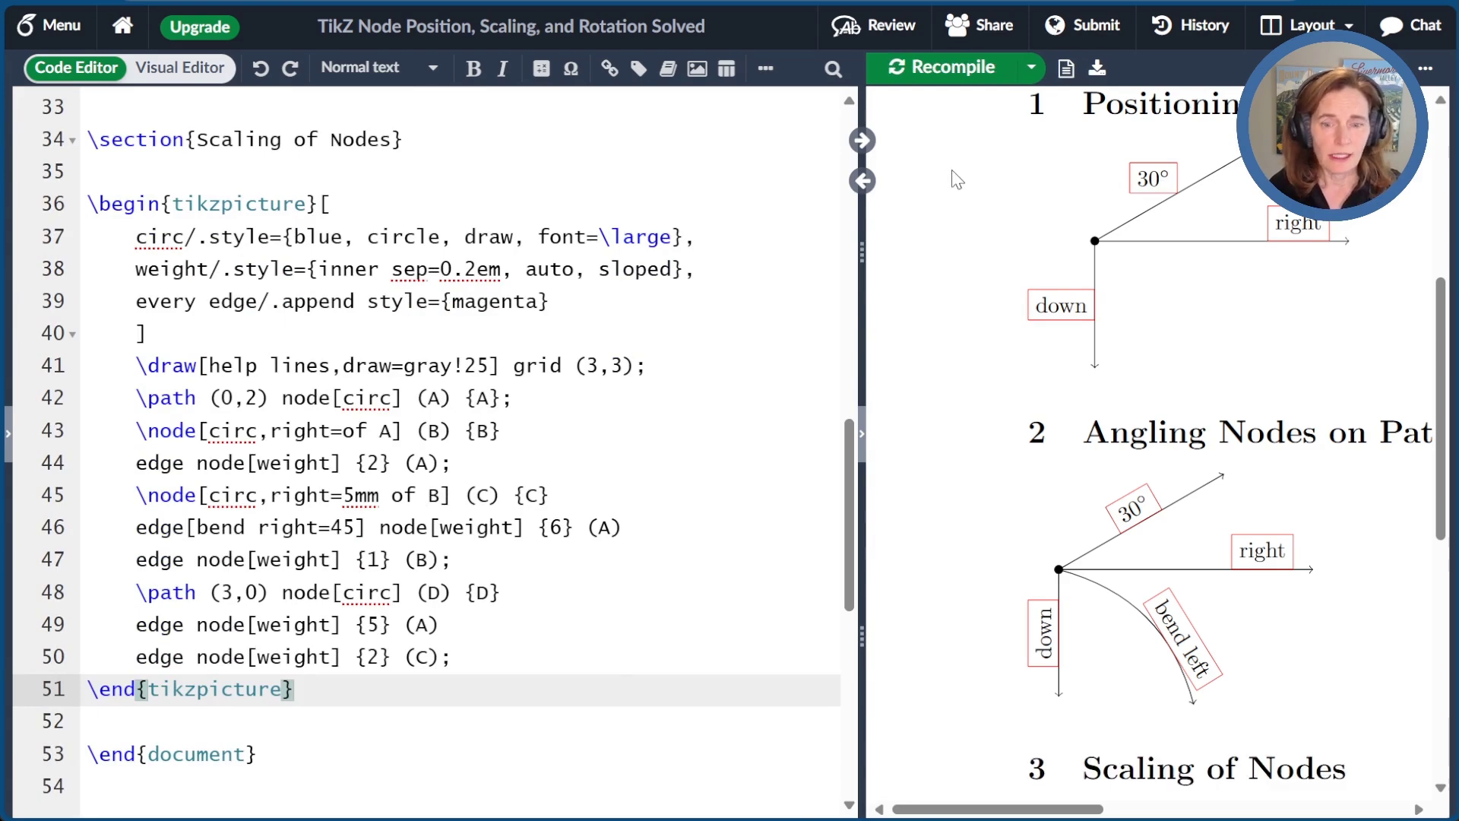
scroll(1202, 351, down, 5)
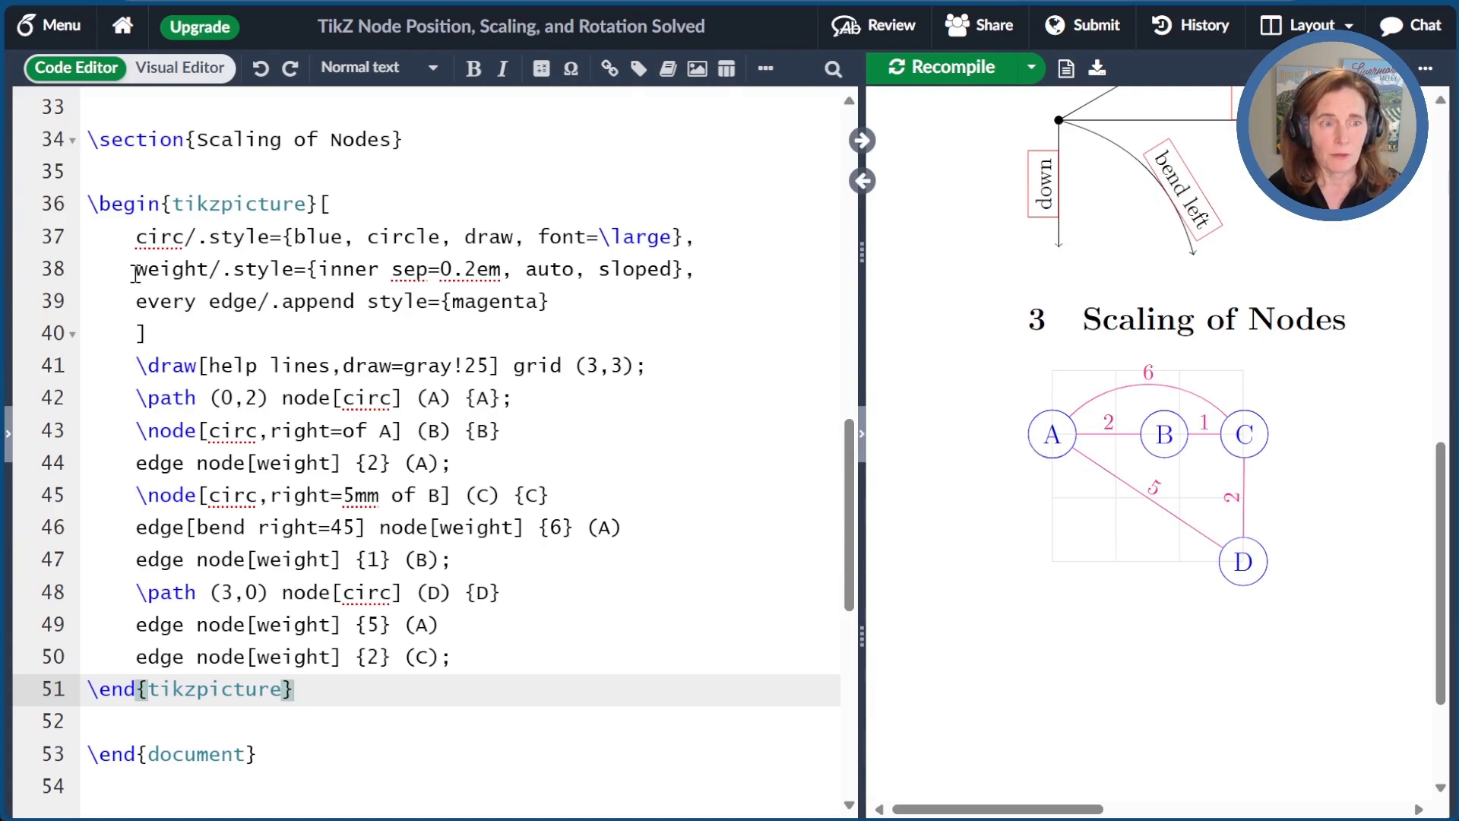
Review the graph code: weight style, magenta edge style, and node A–D placements with 5mm spacing
drag(137, 270, 210, 272)
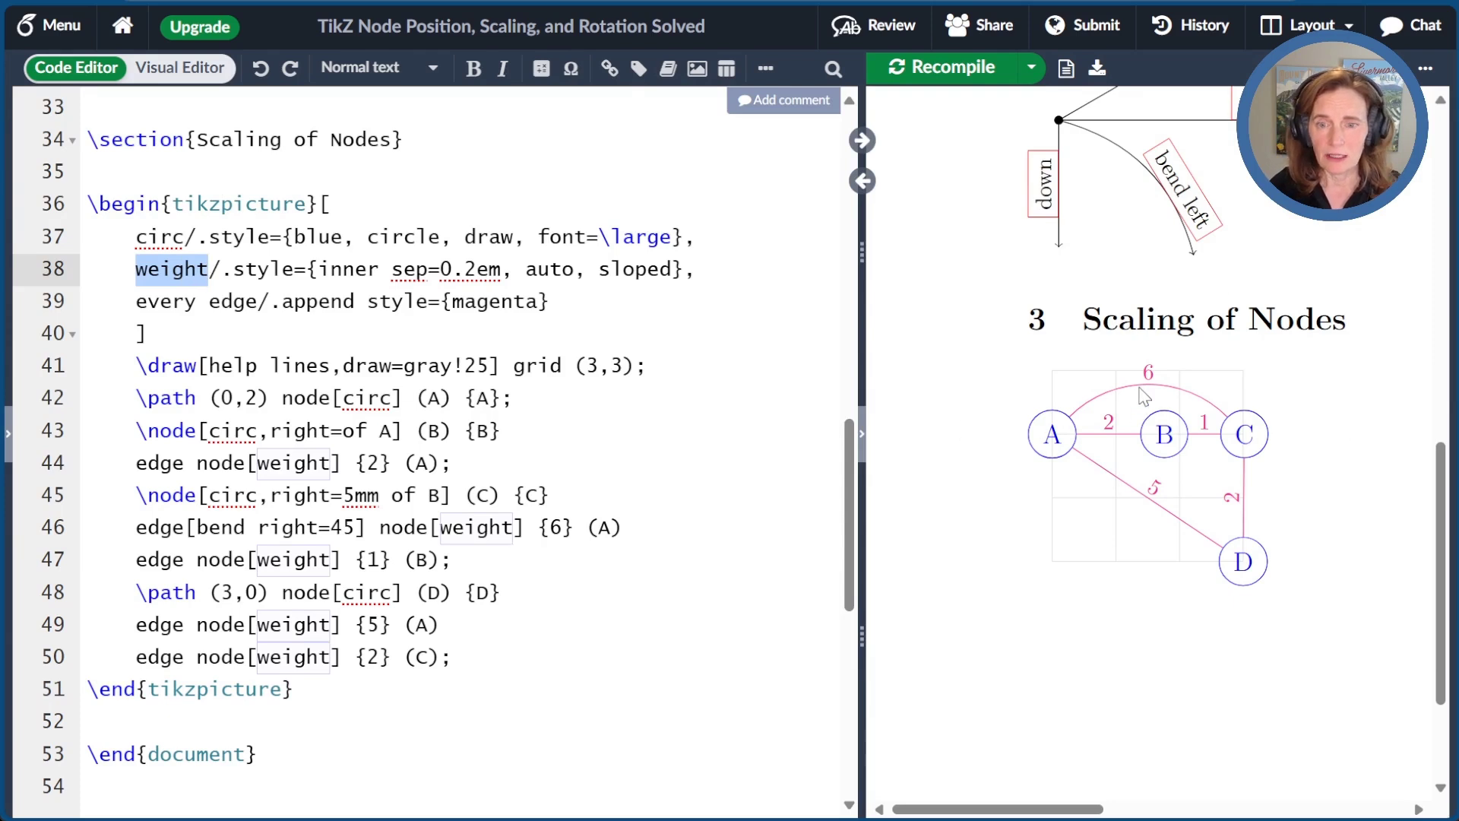
drag(1141, 374, 1163, 380)
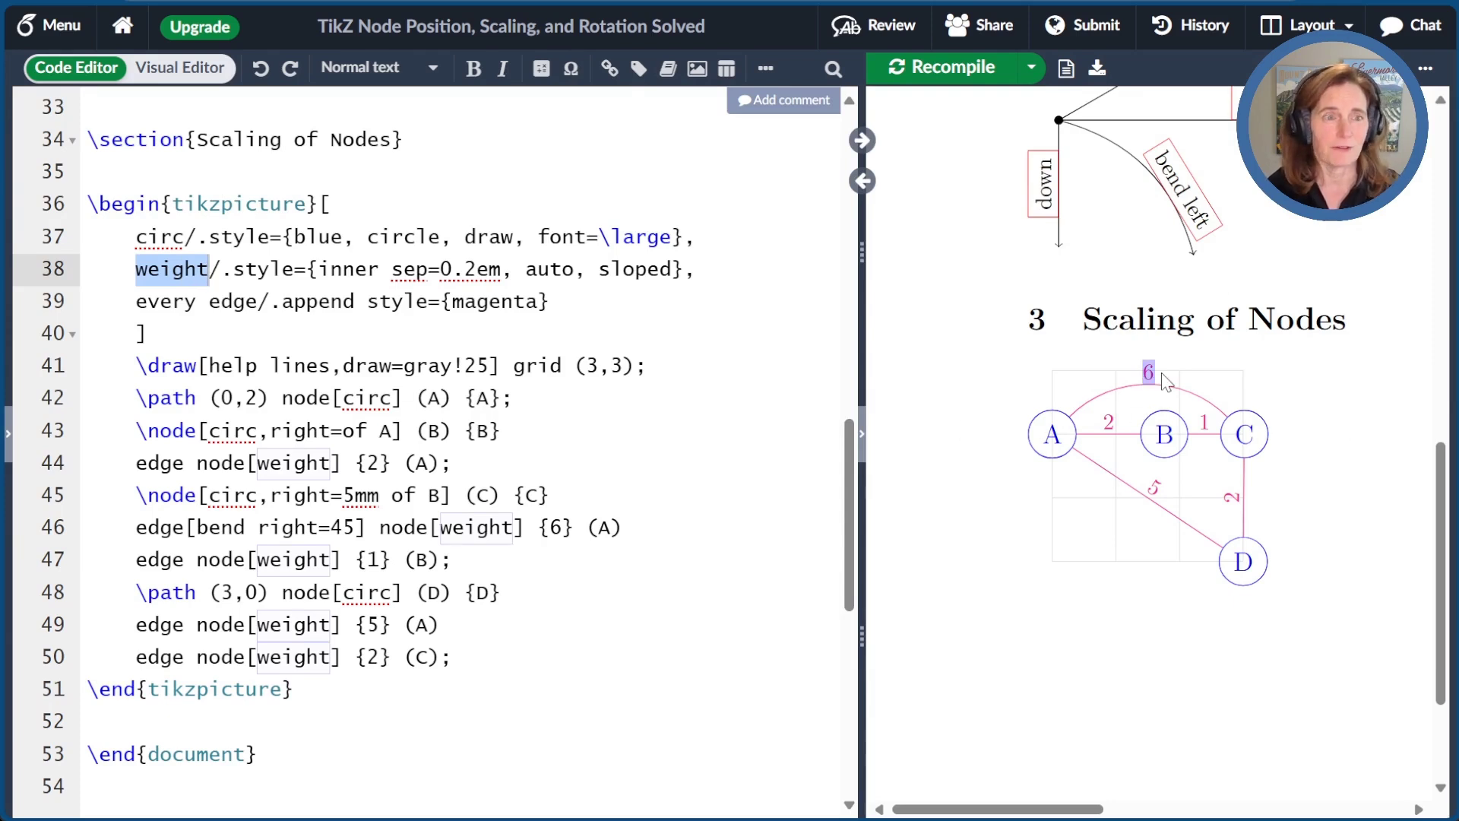
drag(136, 301, 574, 305)
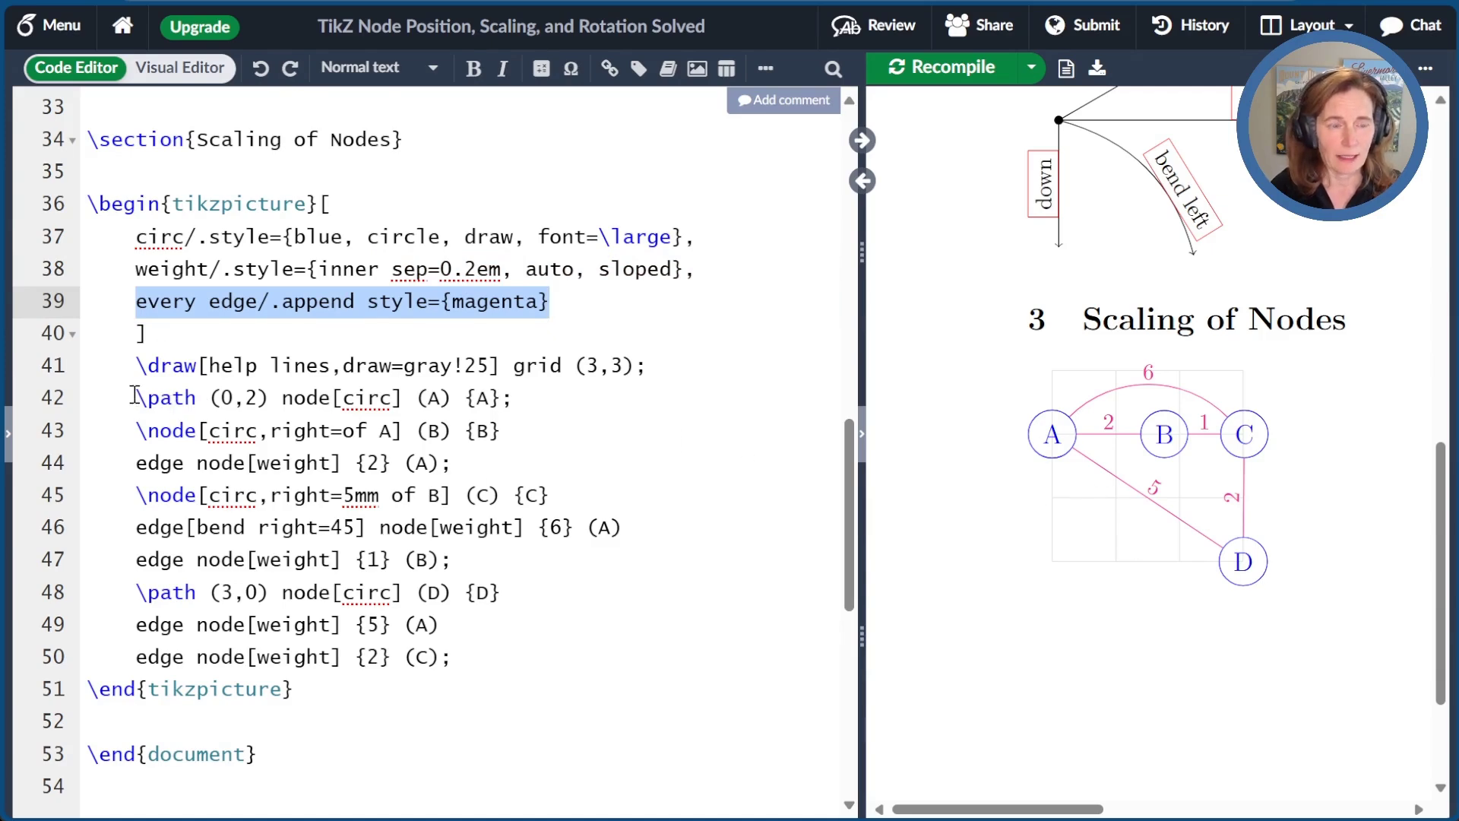
drag(135, 397, 272, 396)
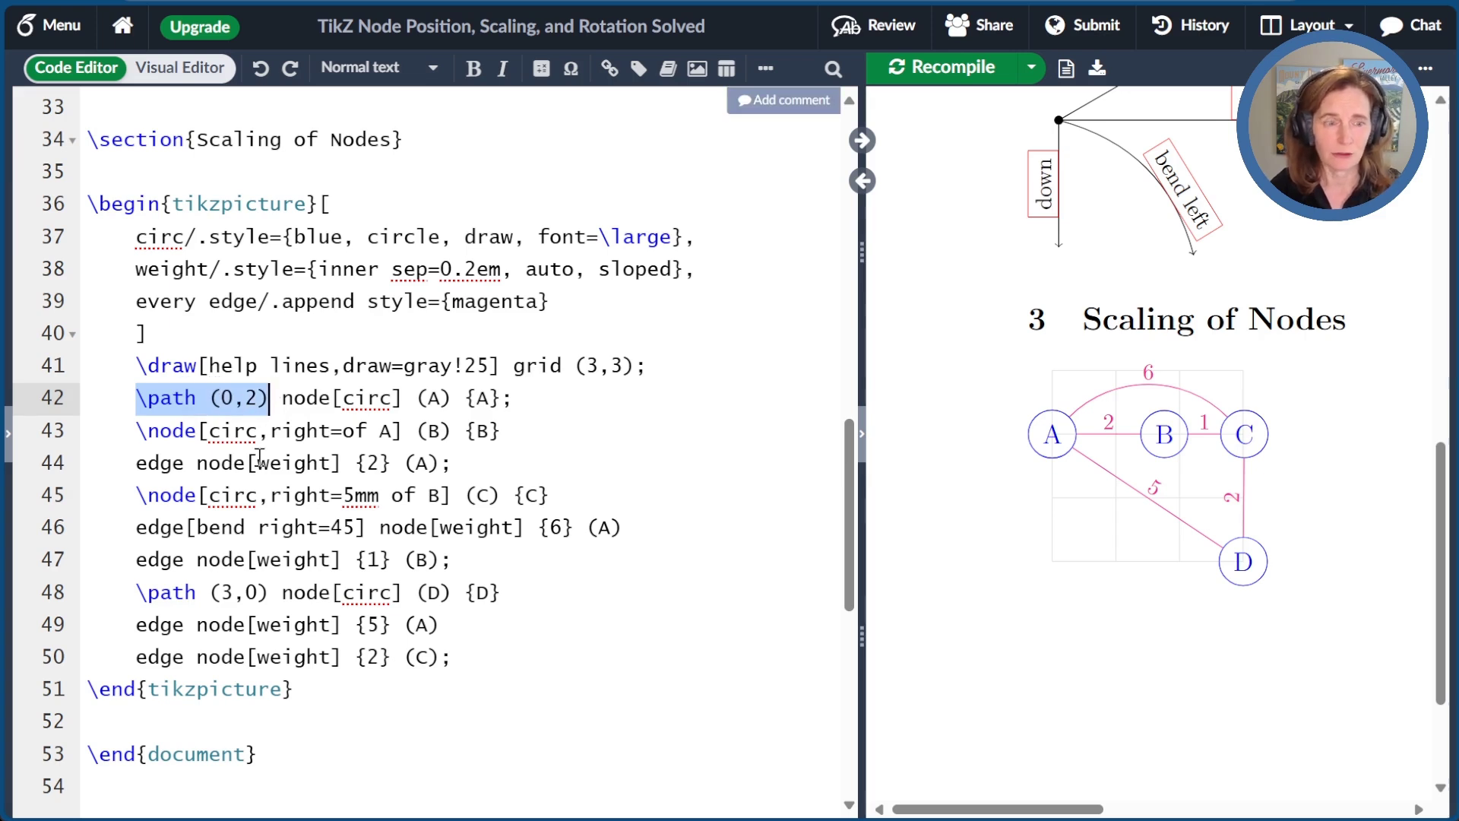
drag(137, 592, 513, 605)
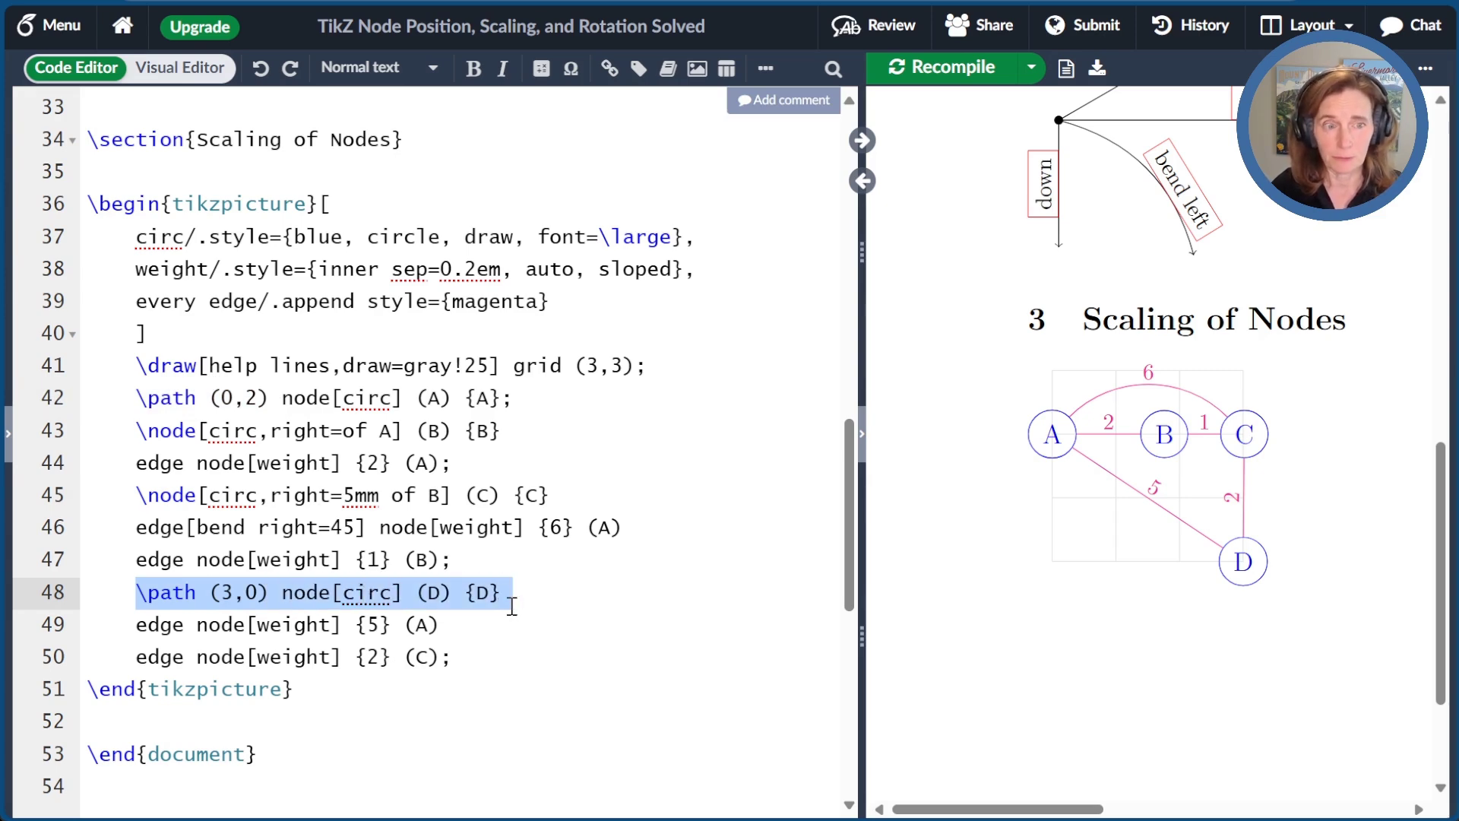
click(476, 430)
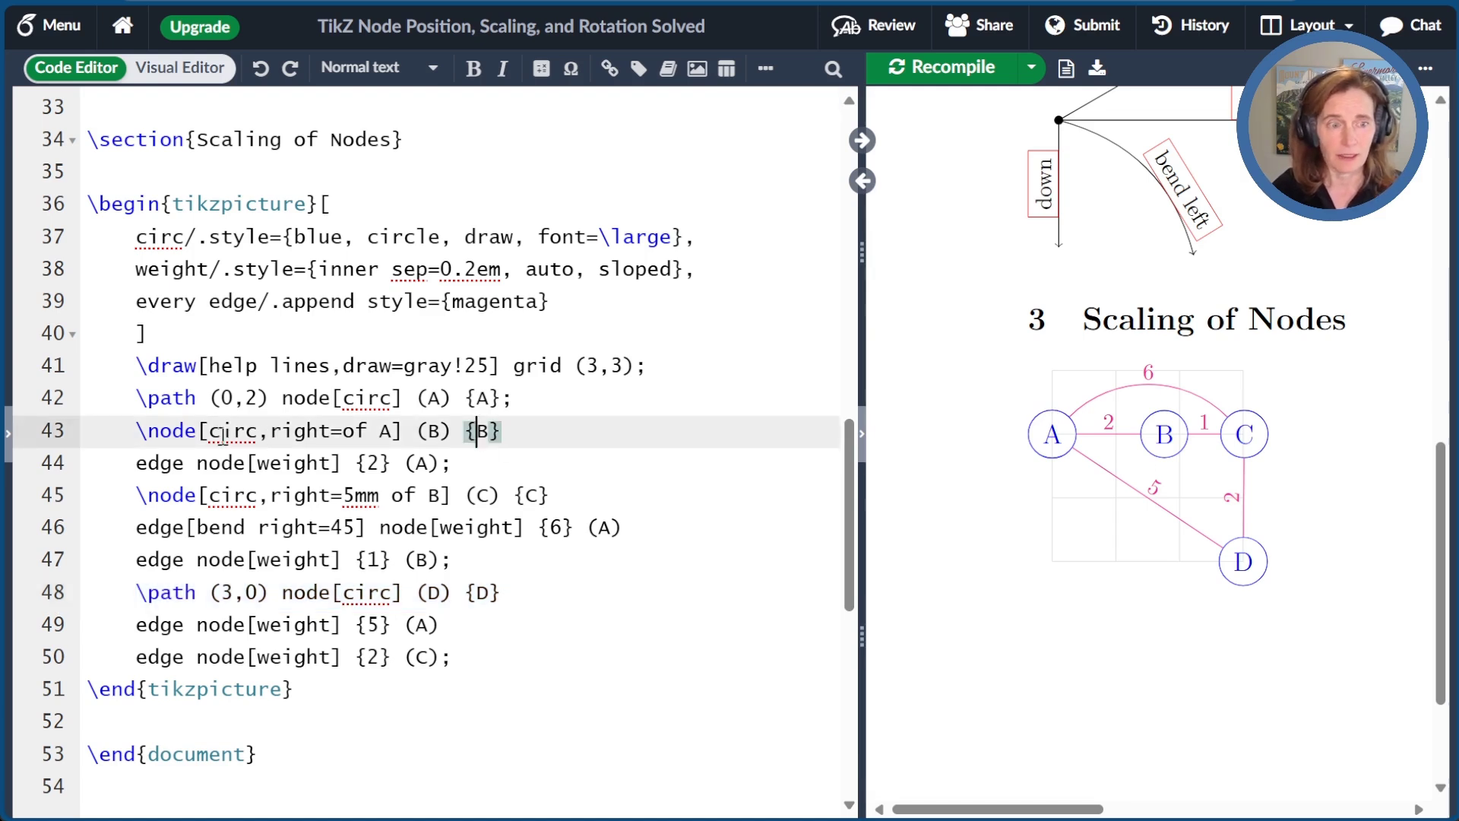
drag(270, 431, 401, 430)
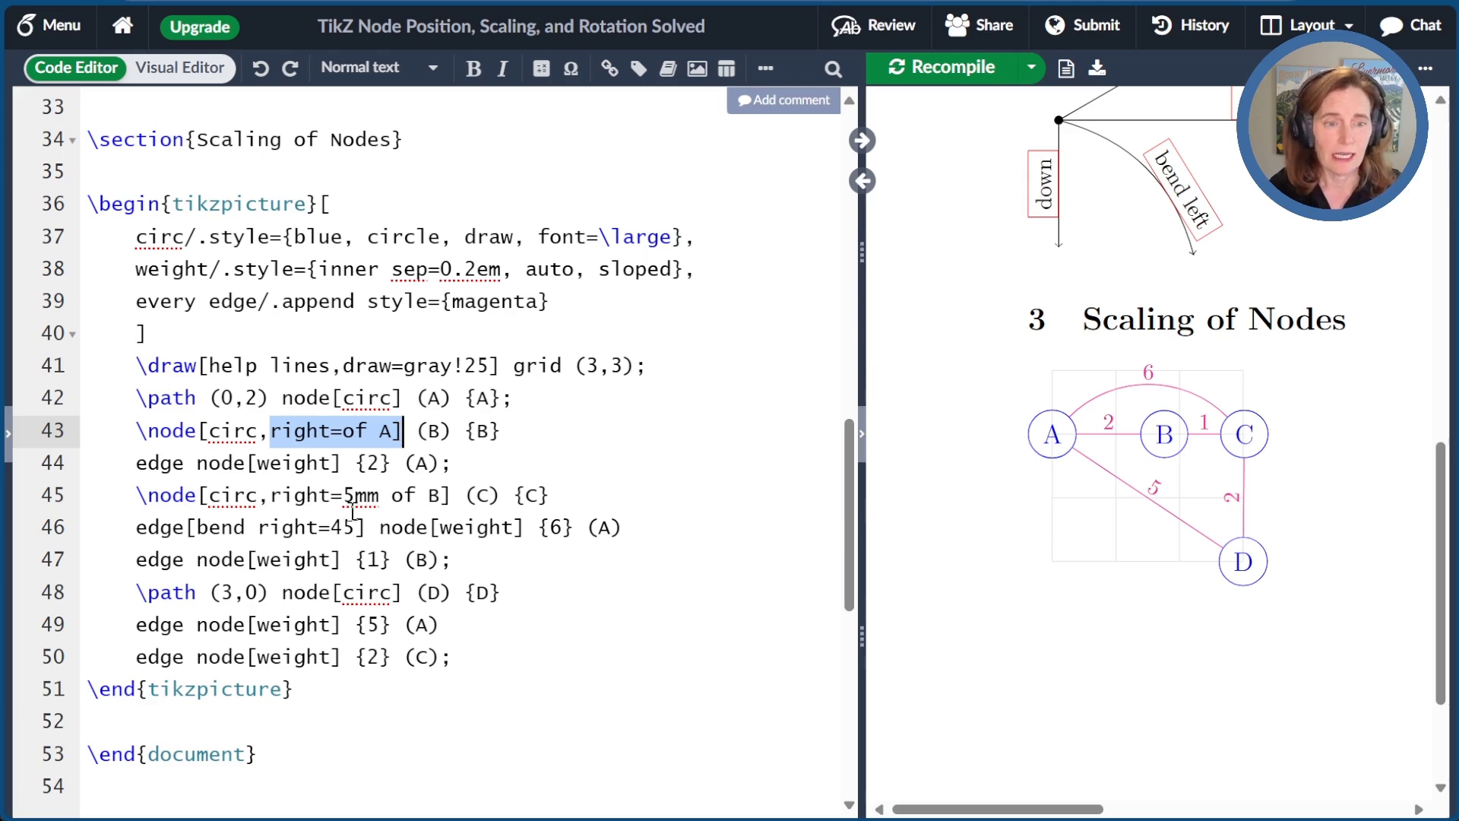
click(465, 494)
drag(272, 498, 448, 500)
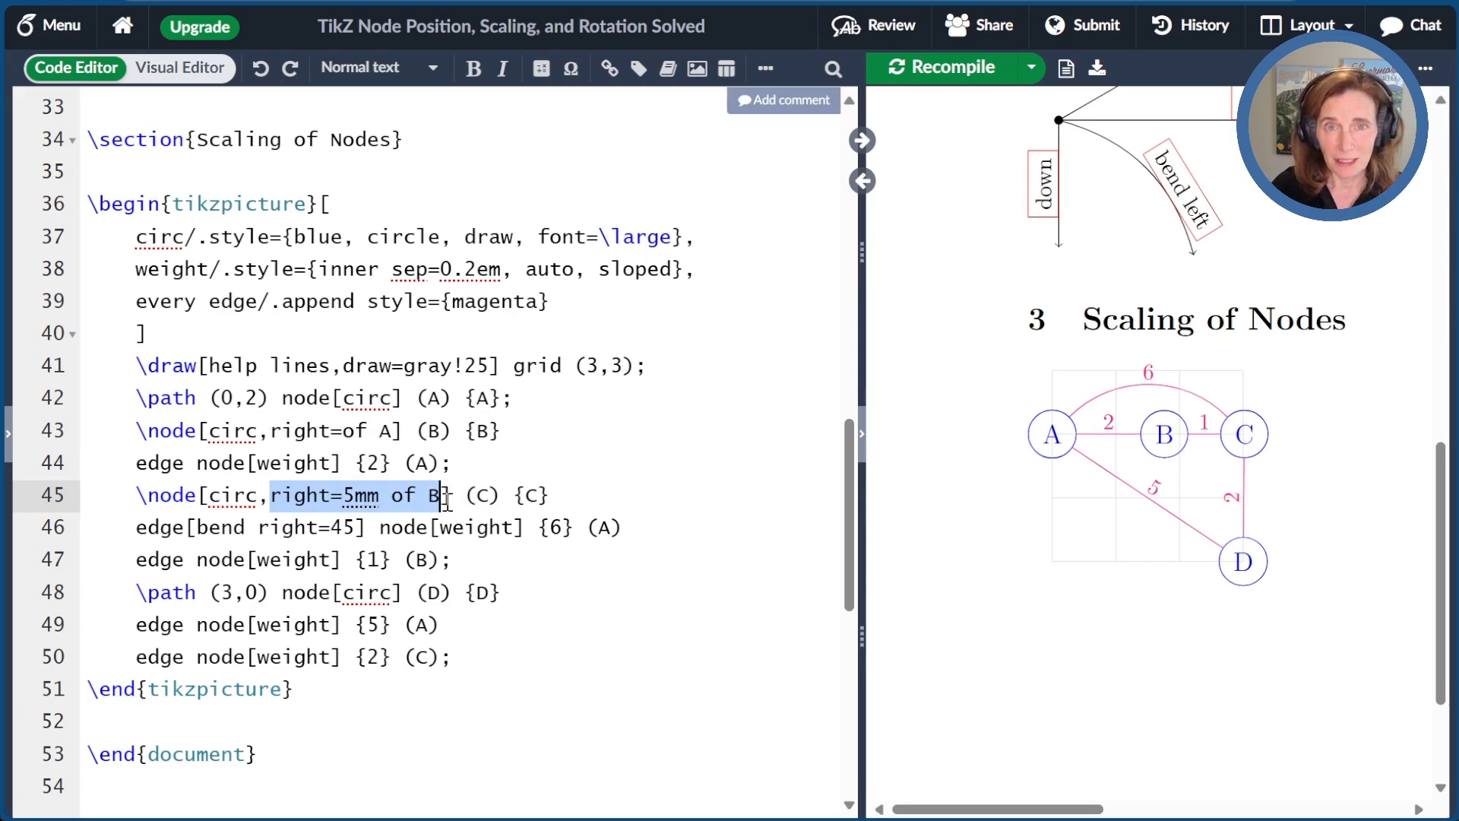
click(579, 204)
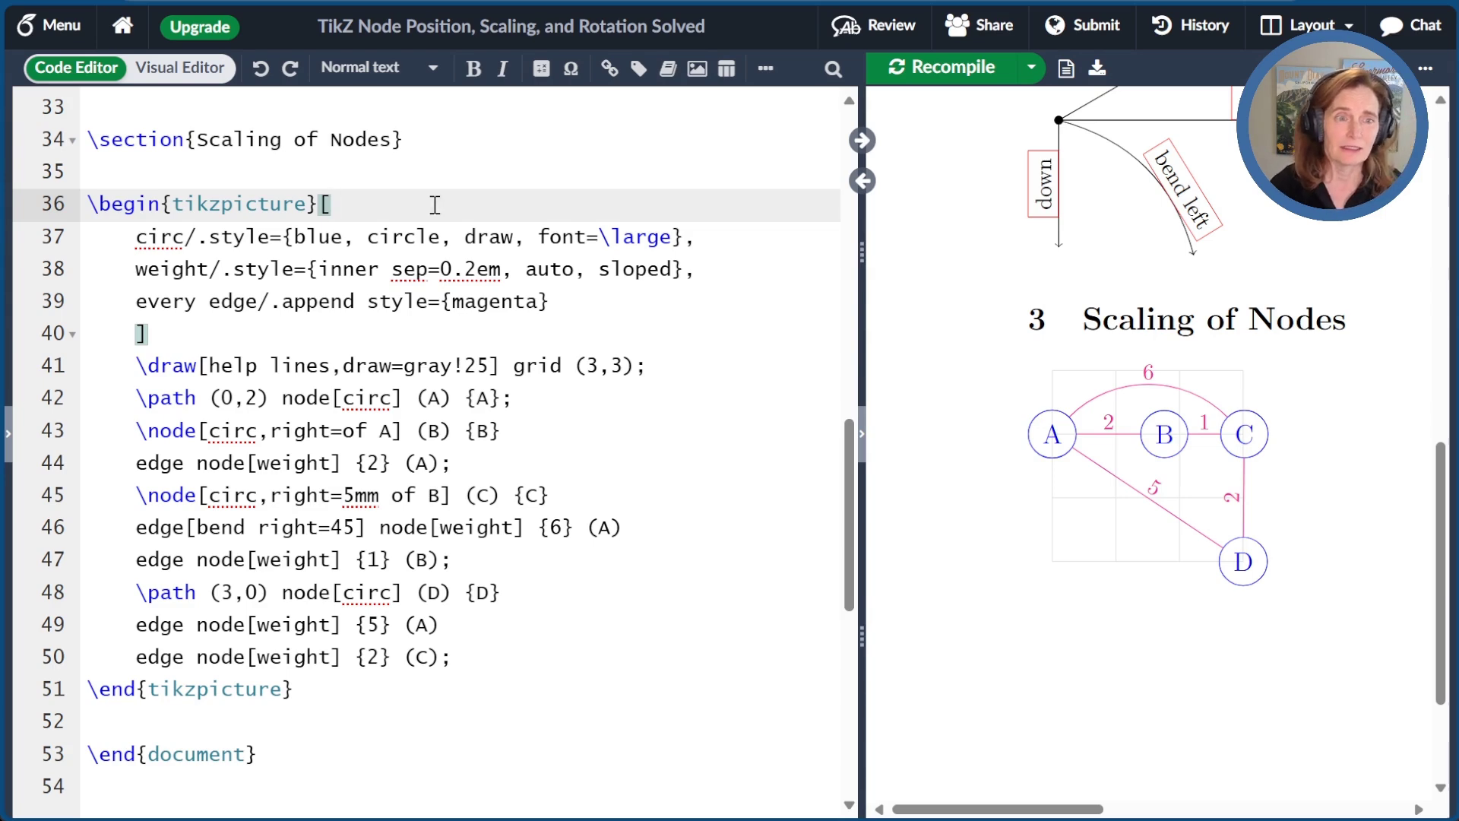
Add a scale factor to the graph's tikzpicture options and recompile to see the compact graph
text(scale=0.5,)
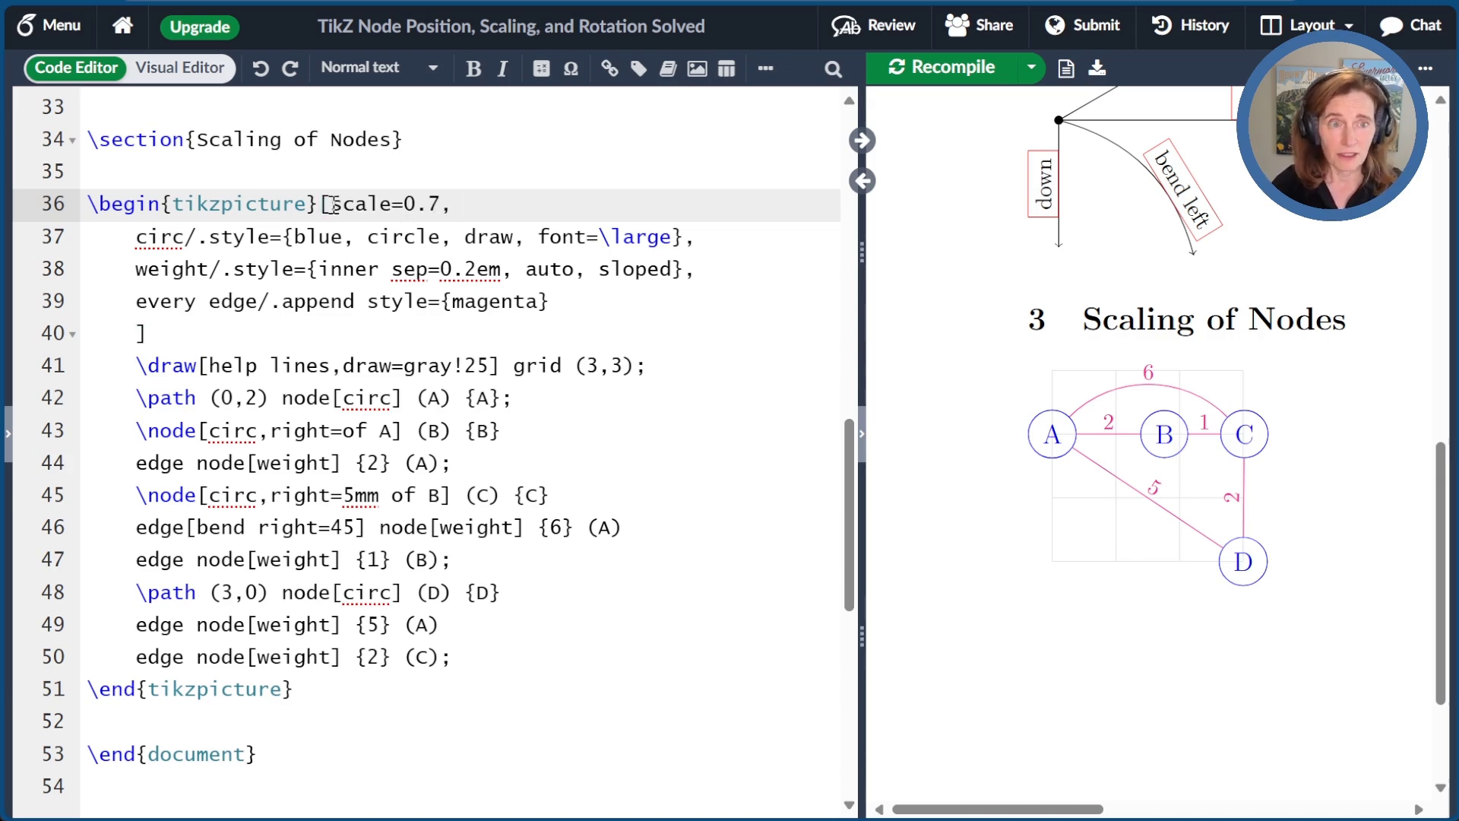
click(970, 69)
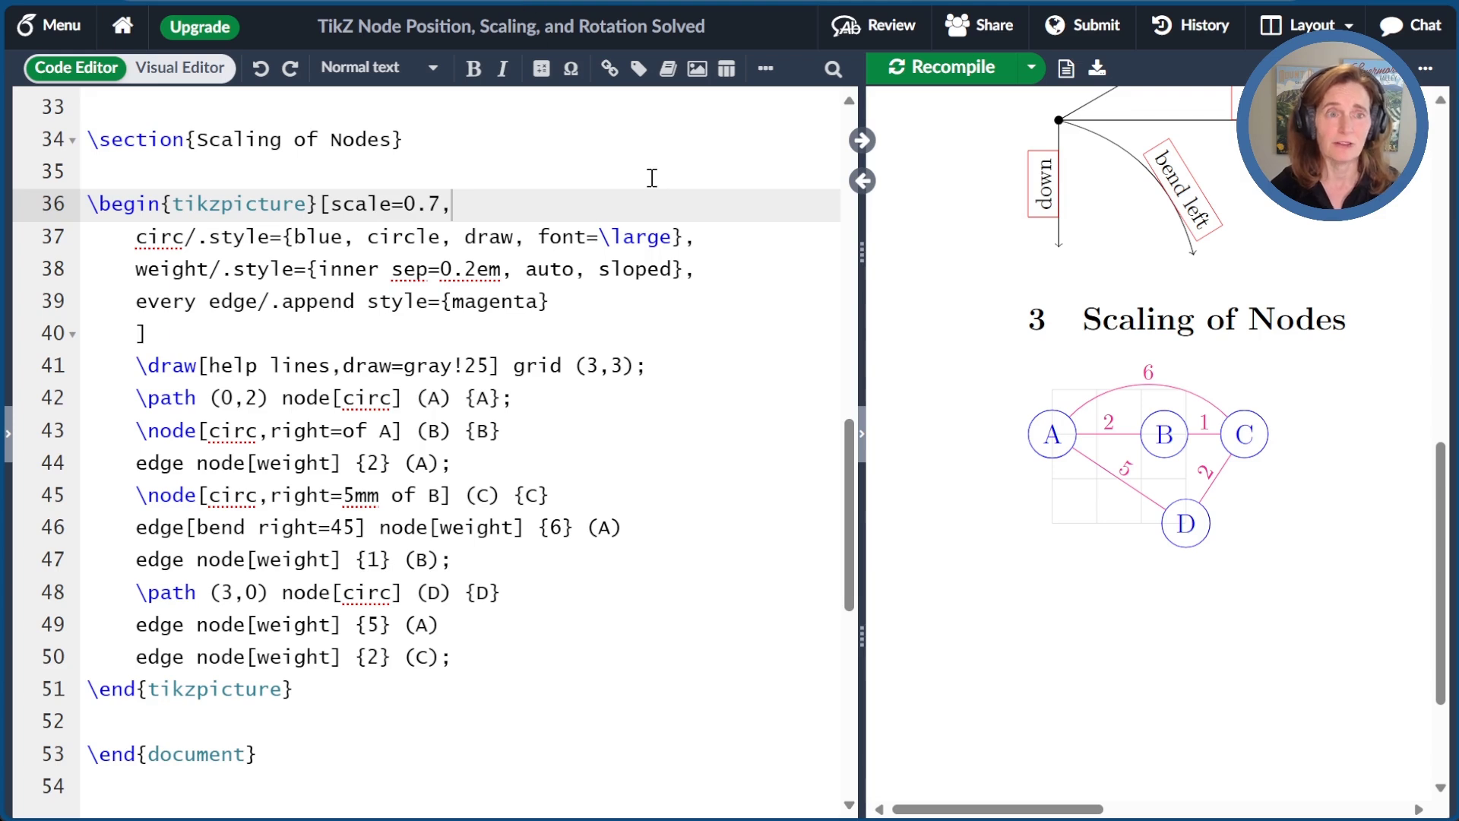
Add every node/.append style={transform shape} after the magenta edge style and recompile
click(568, 308)
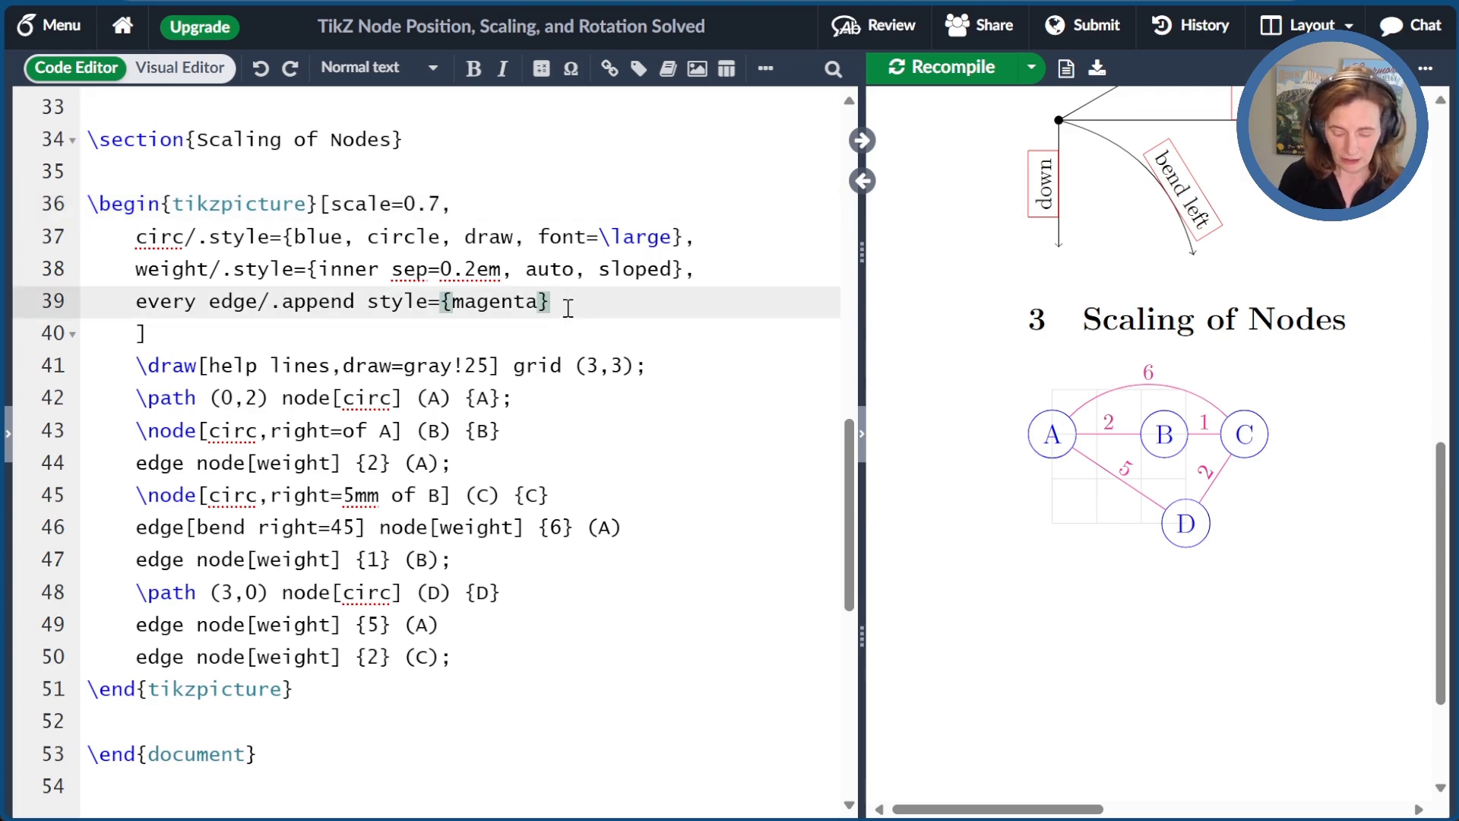
text(,)
key(Return)
text(every node/.append style={transform shape},)
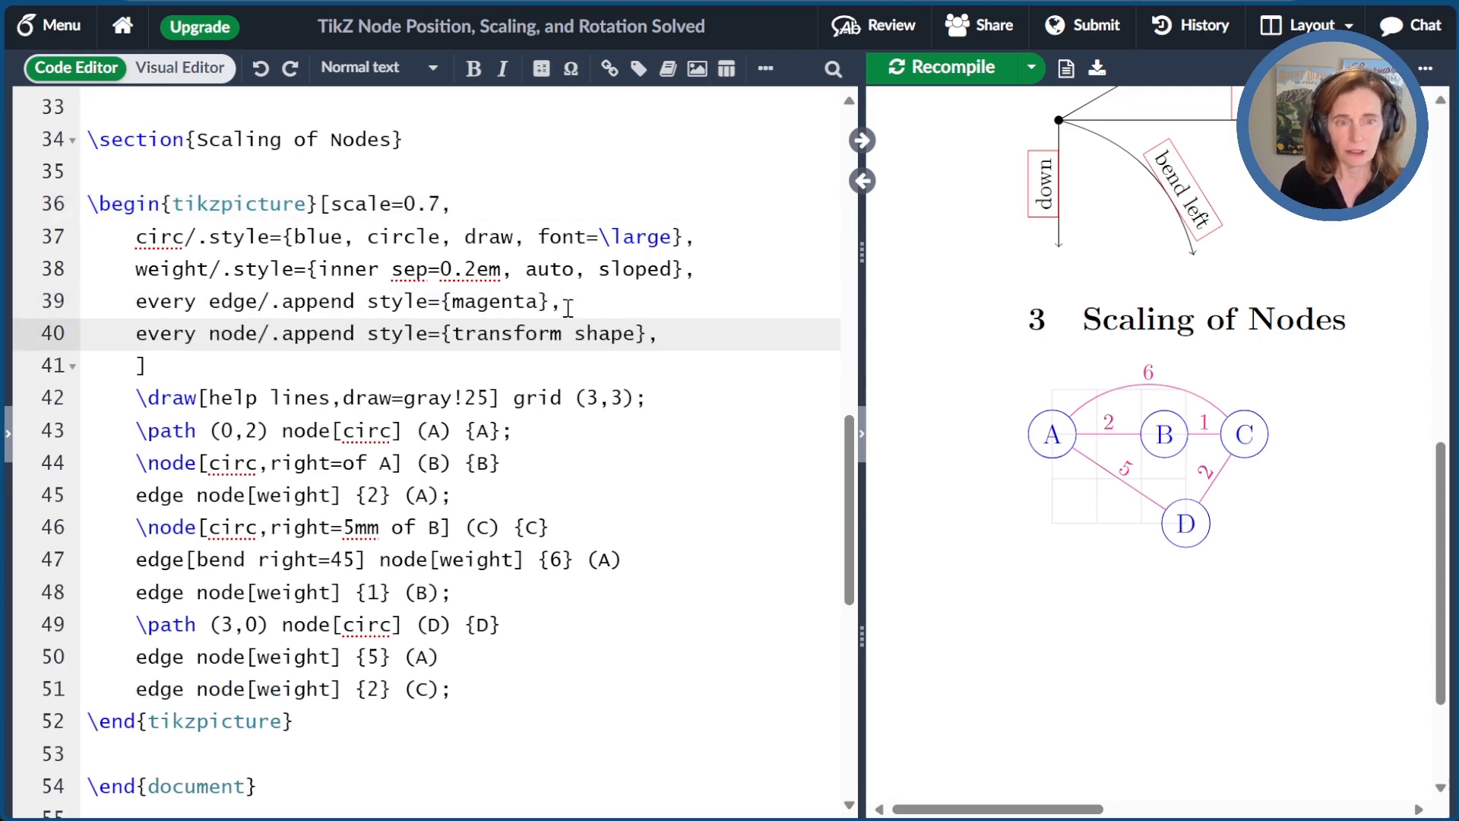
key(ctrl+s)
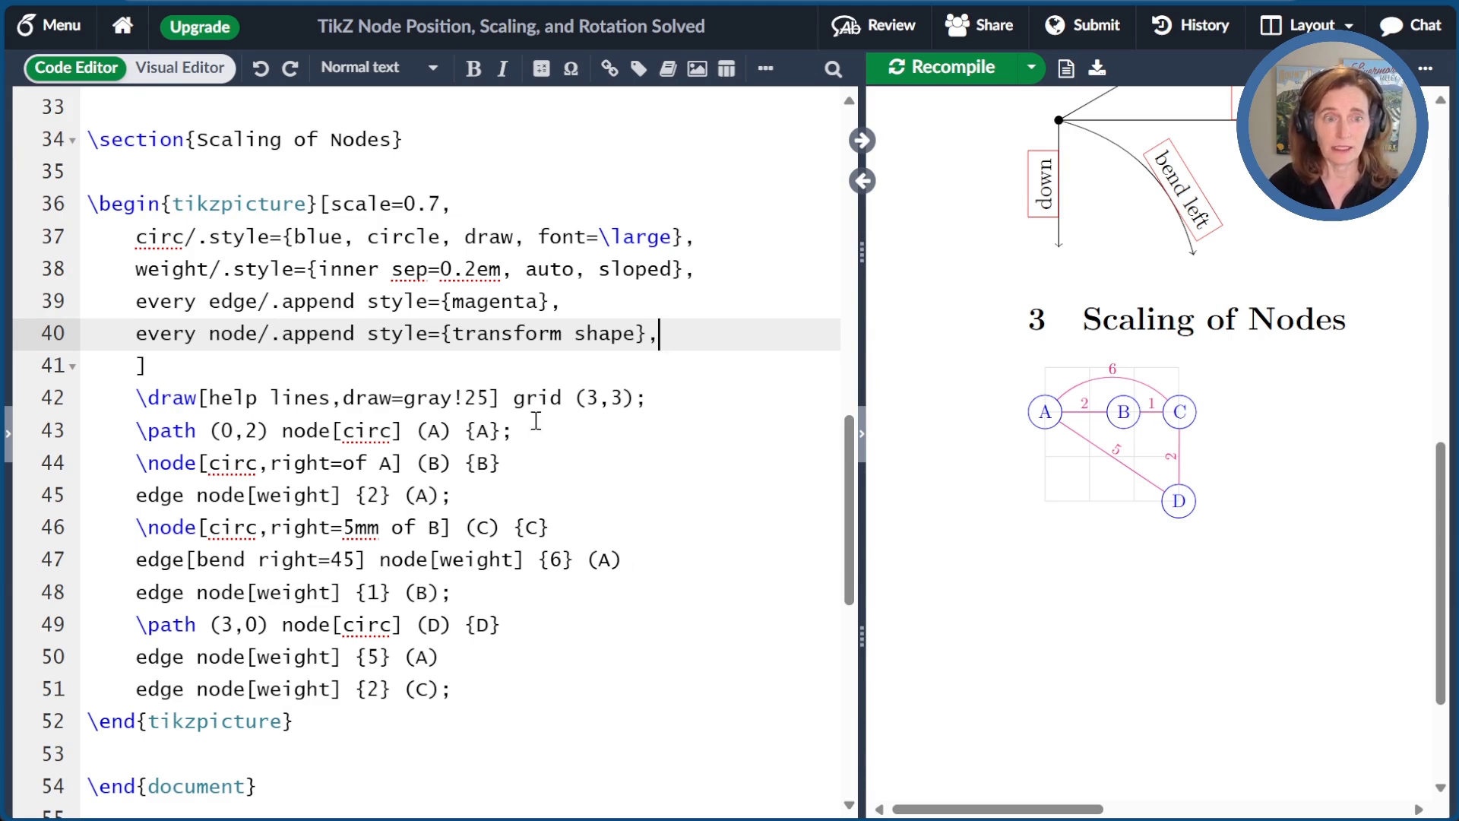
drag(453, 333, 636, 332)
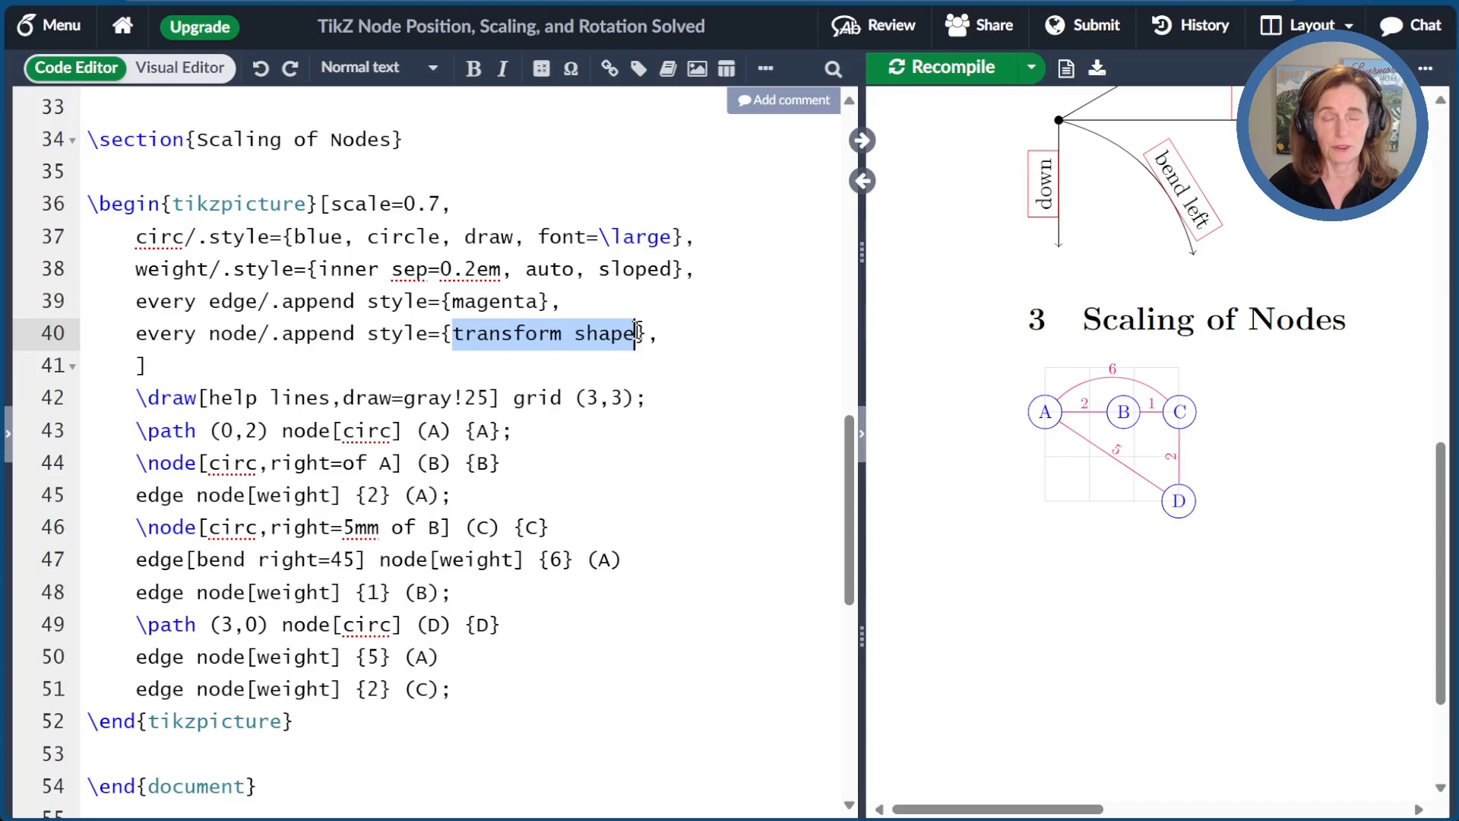